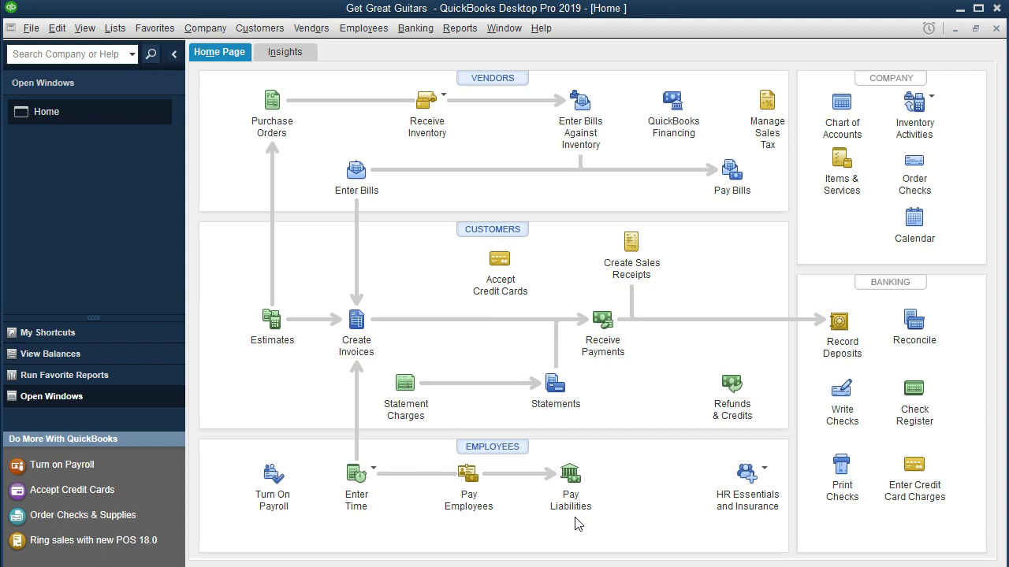
# Start paying employees and set both the pay period end and the check date to 01/31/2019
pyautogui.click(473, 484)
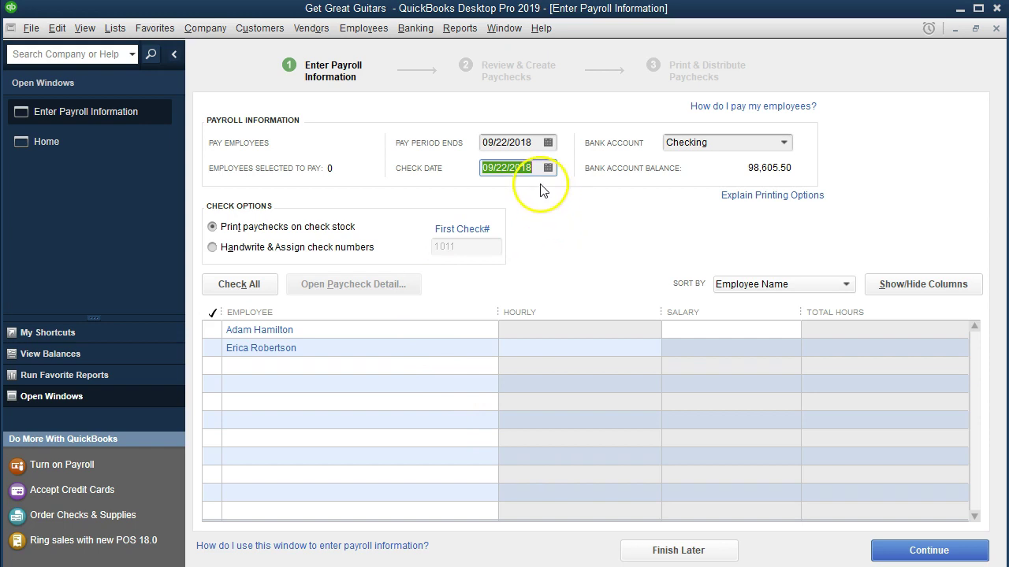
pyautogui.click(528, 143)
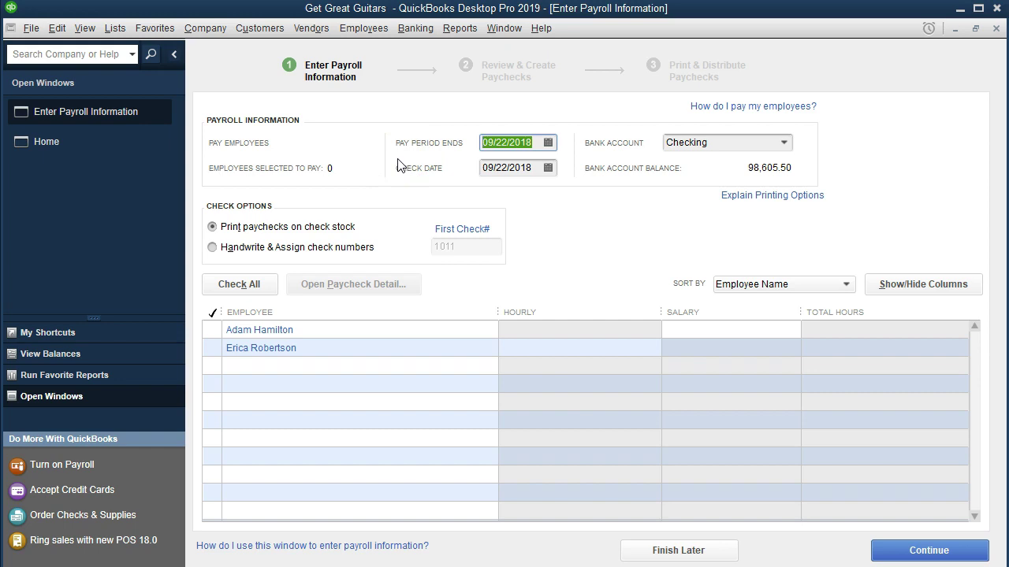
pyautogui.write('01/31/20')
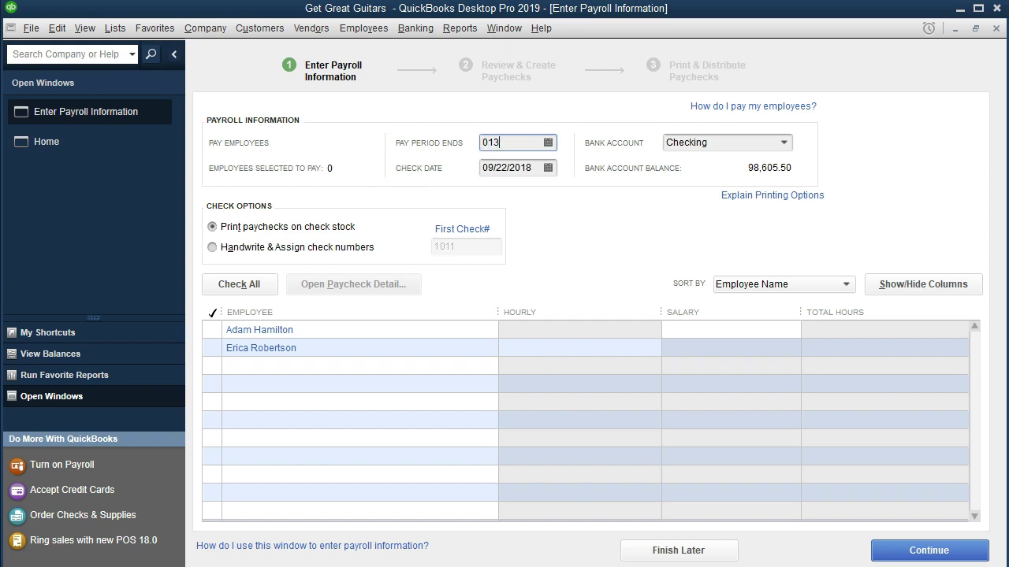
pyautogui.write('19')
pyautogui.press('Tab')
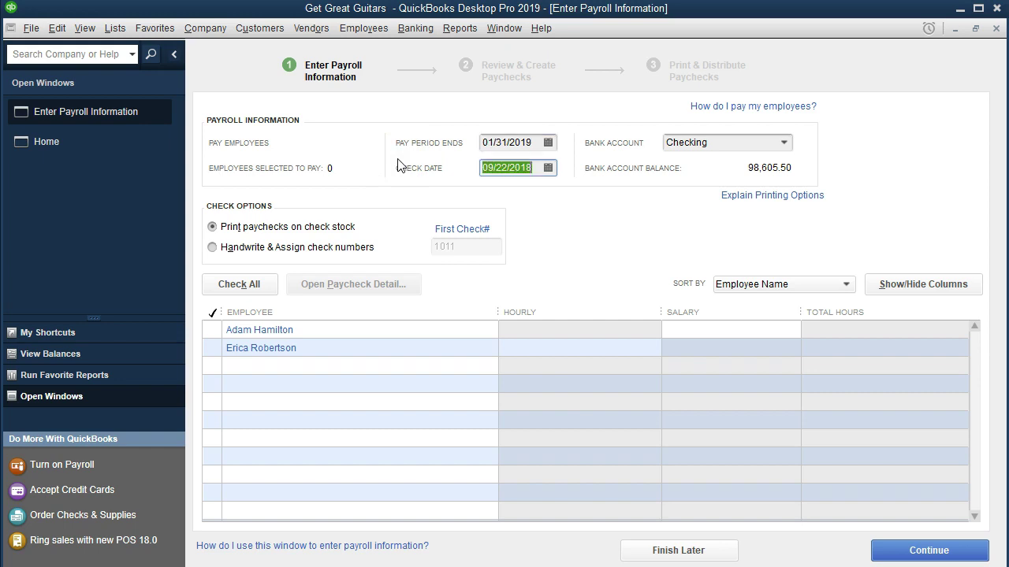
pyautogui.write('013119')
pyautogui.press('Tab')
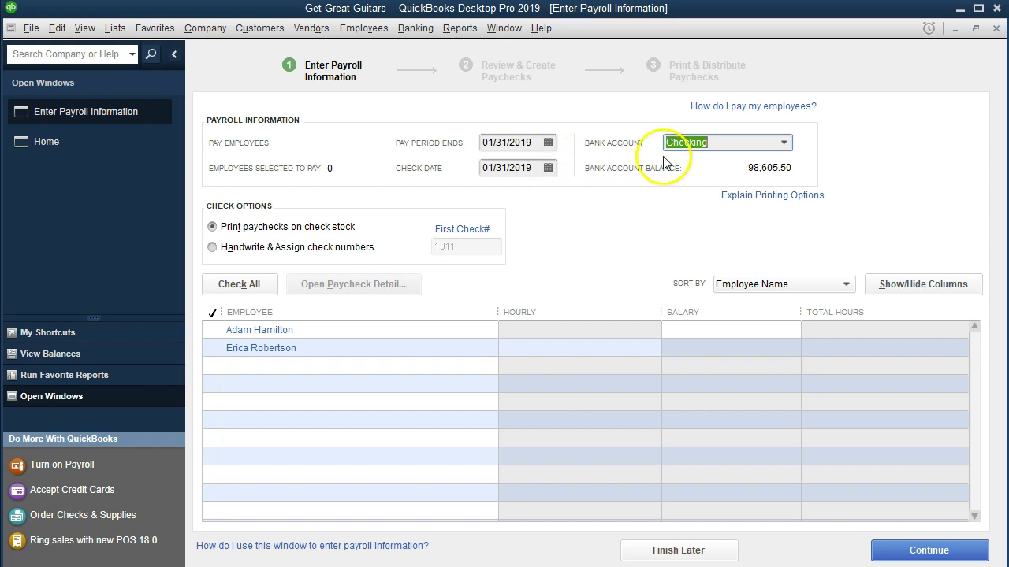
# Review the available bank accounts for payroll and set the paychecks to Handwrite & Assign check numbers
pyautogui.click(783, 144)
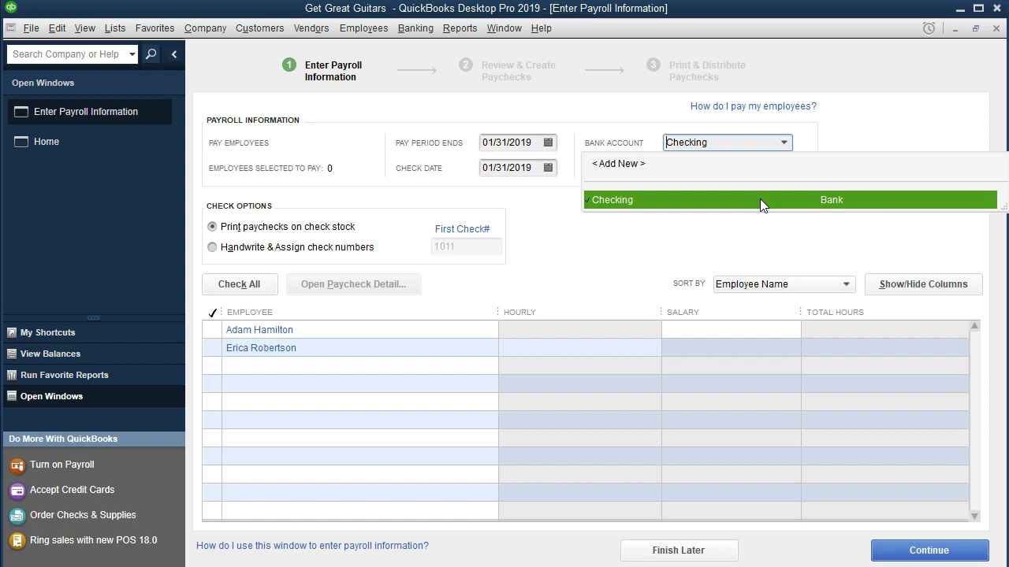
pyautogui.click(600, 248)
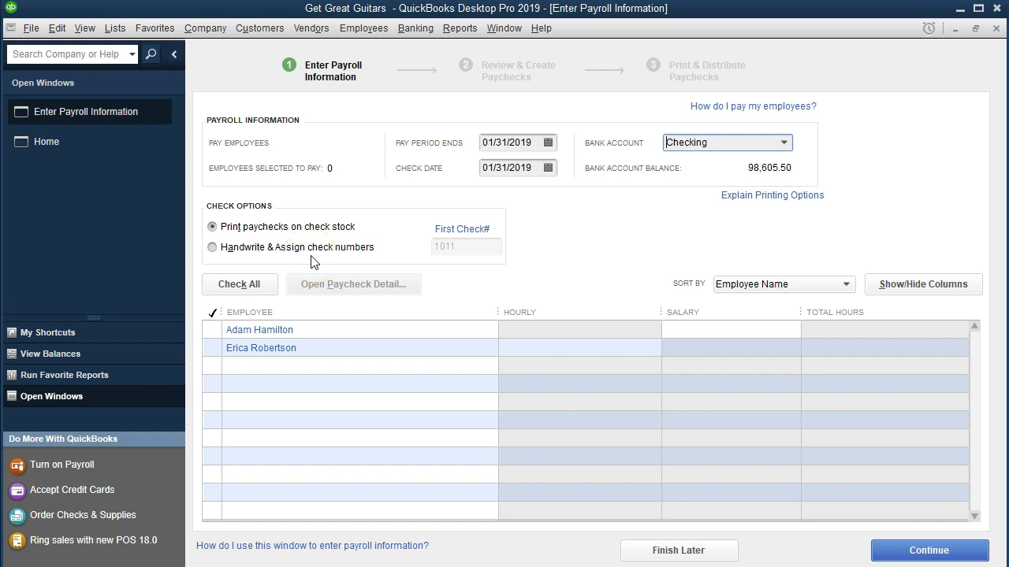
pyautogui.click(224, 251)
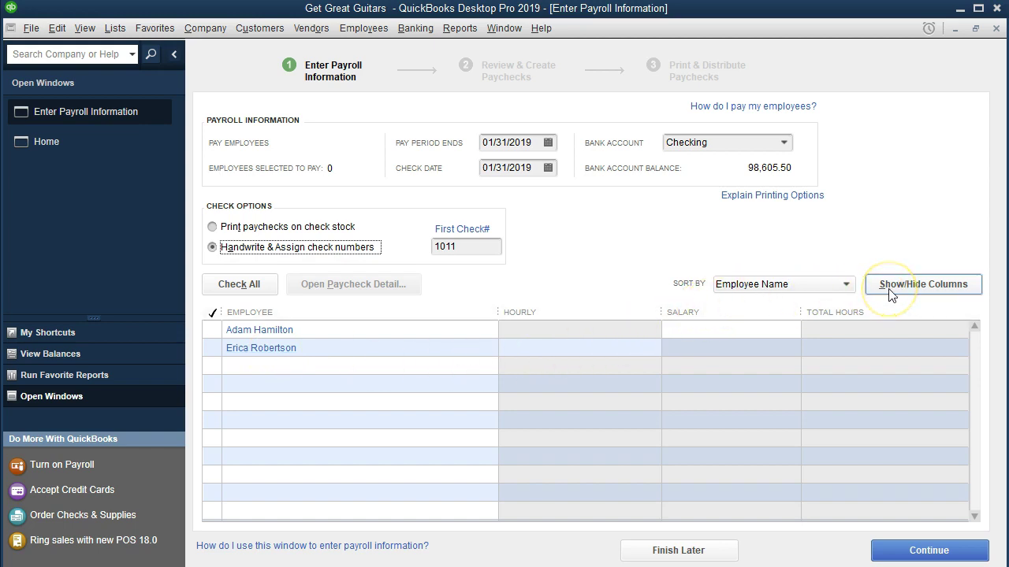
# Select both listed employees for payment and open the paycheck detail of the first one
pyautogui.click(219, 329)
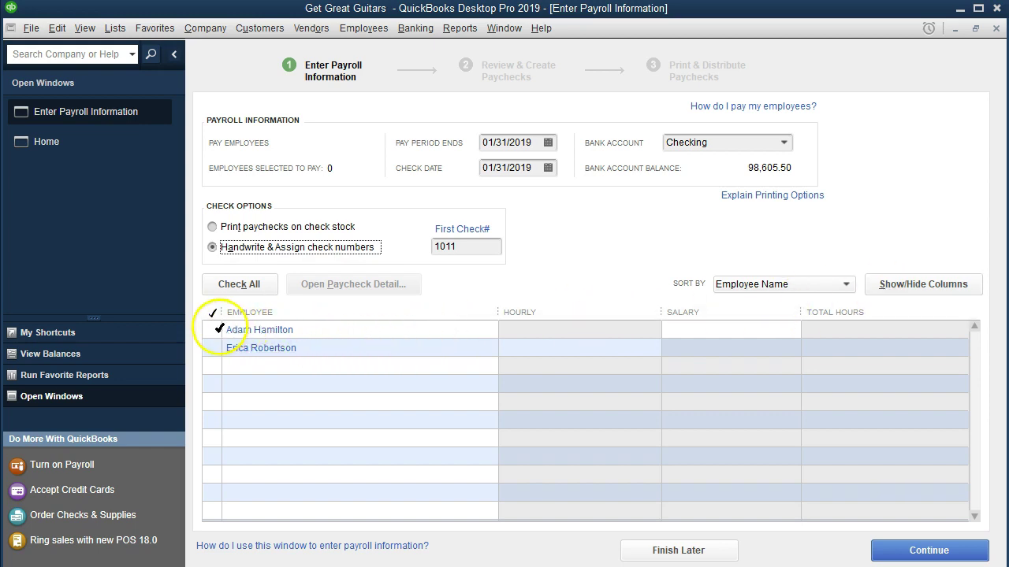
pyautogui.click(212, 347)
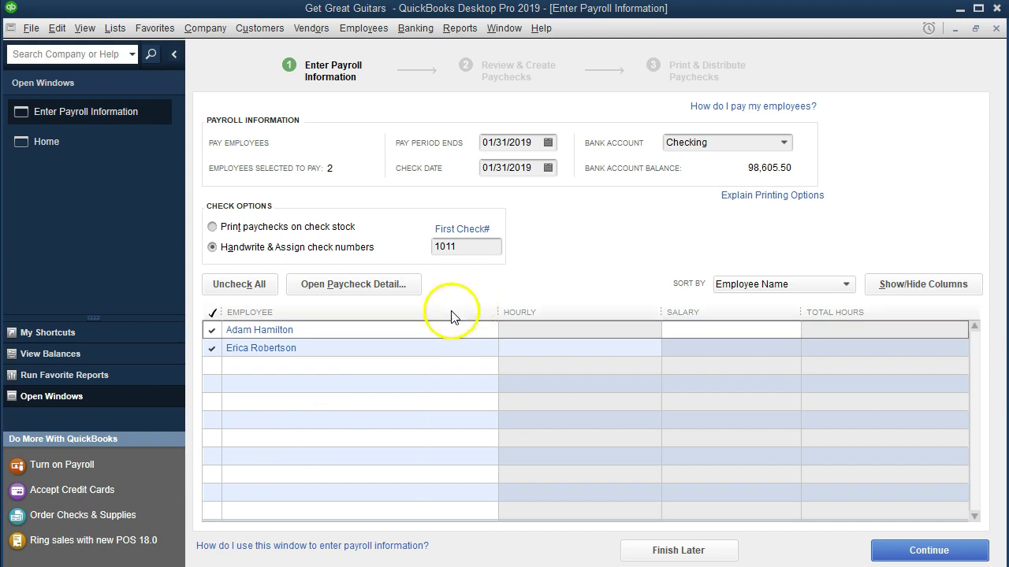
pyautogui.click(277, 334)
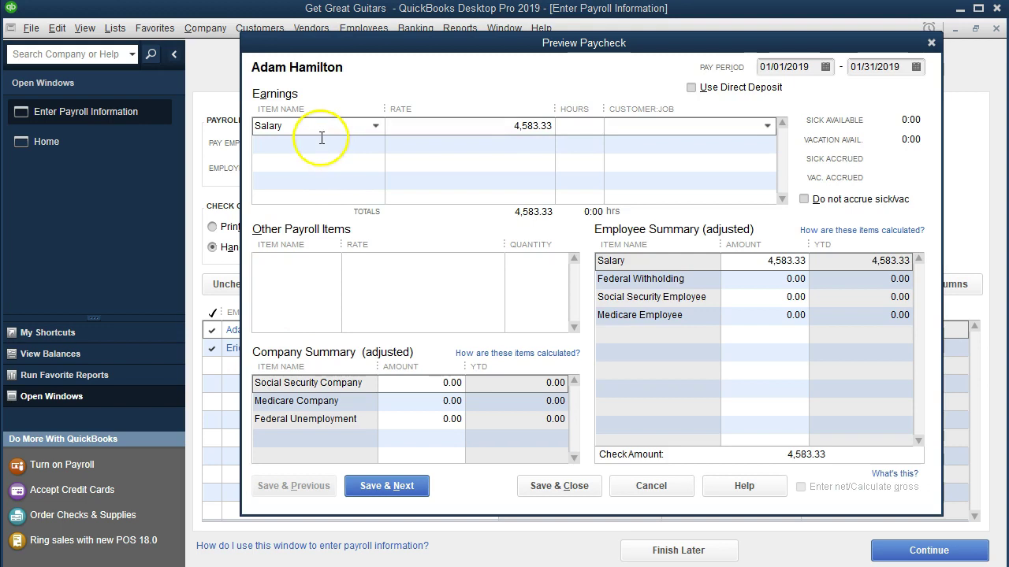
pyautogui.press('Tab')
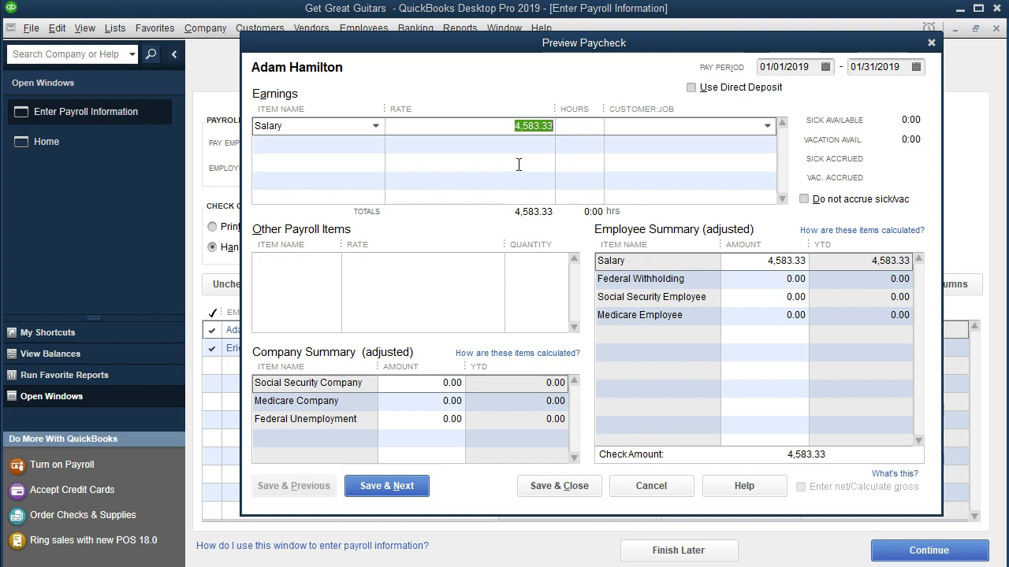
pyautogui.press('Tab')
pyautogui.click(767, 127)
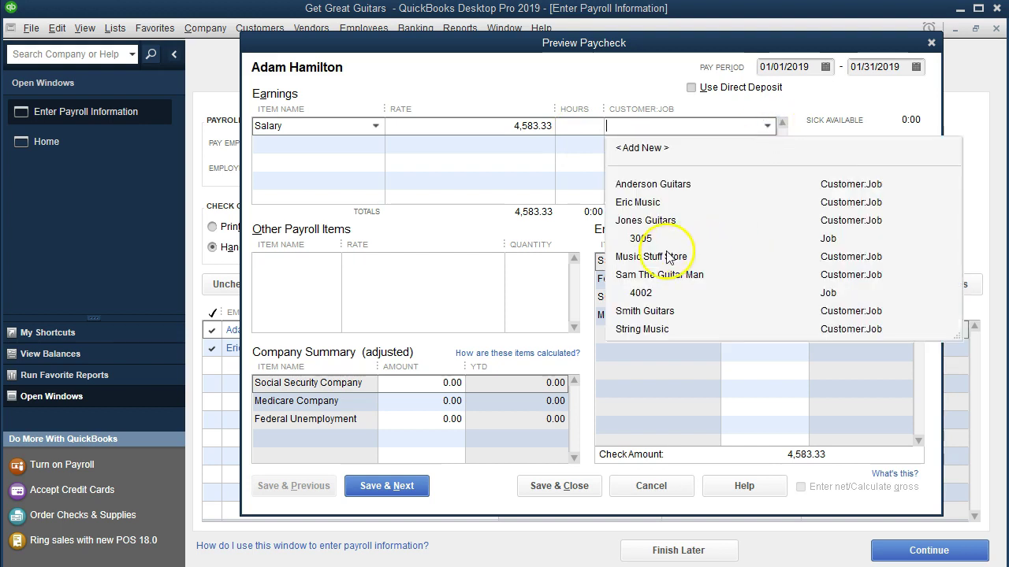
pyautogui.click(581, 128)
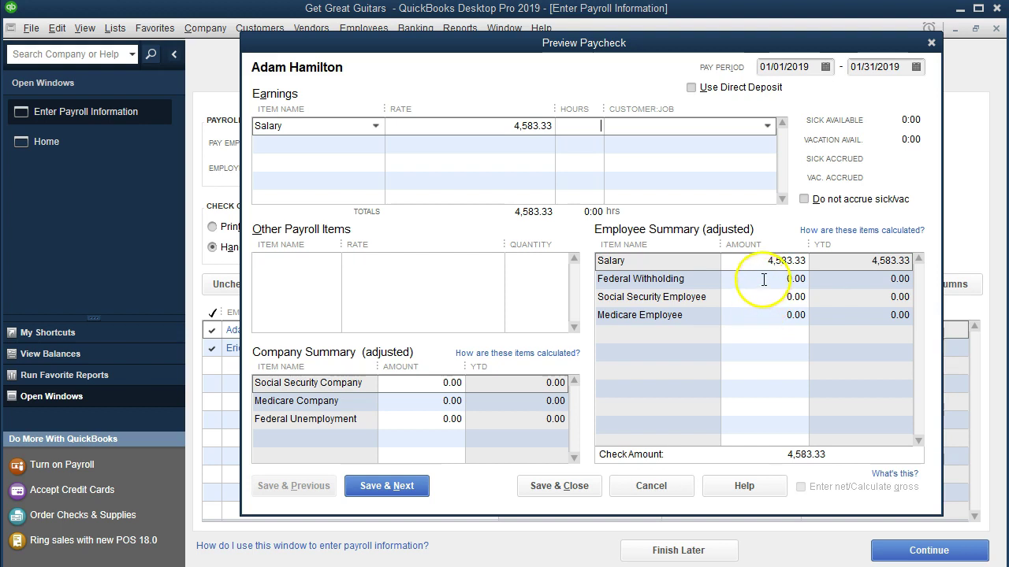
# Set the Federal Withholding amount to -720 in the employee summary of the first employee's paycheck
pyautogui.click(763, 279)
pyautogui.write('-720')
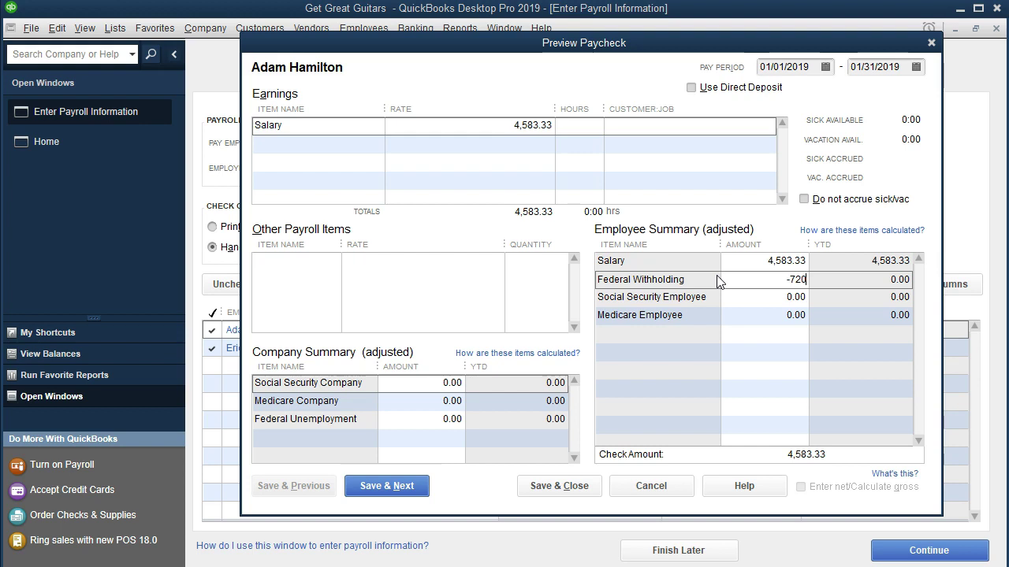
pyautogui.click(721, 281)
pyautogui.press('Tab')
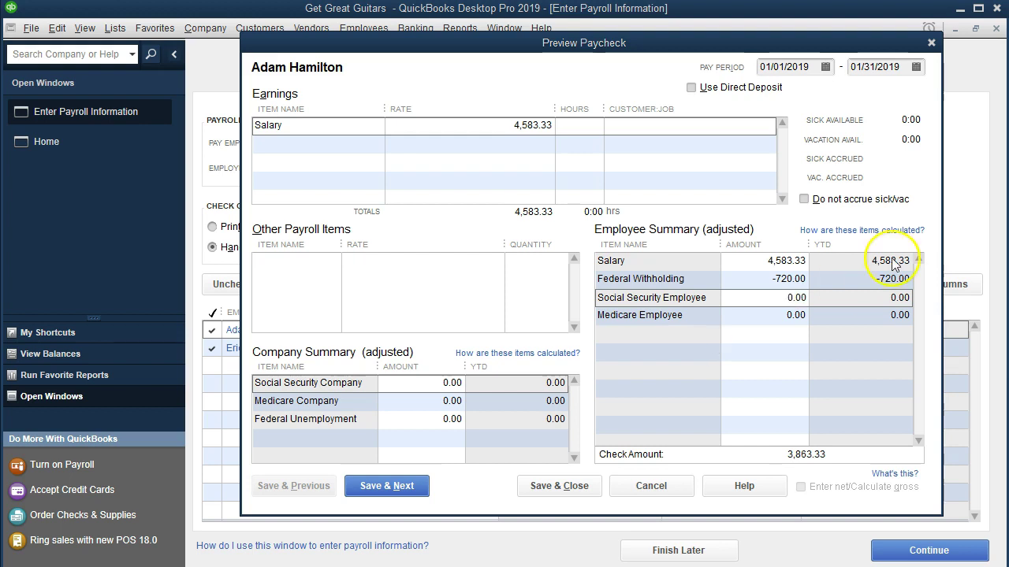
# Switch to Calculator, compute the Social Security deduction as 4583.33 × 0.062, and close the calculator
pyautogui.moveTo(1008, 119); pyautogui.dragTo(421, 119)
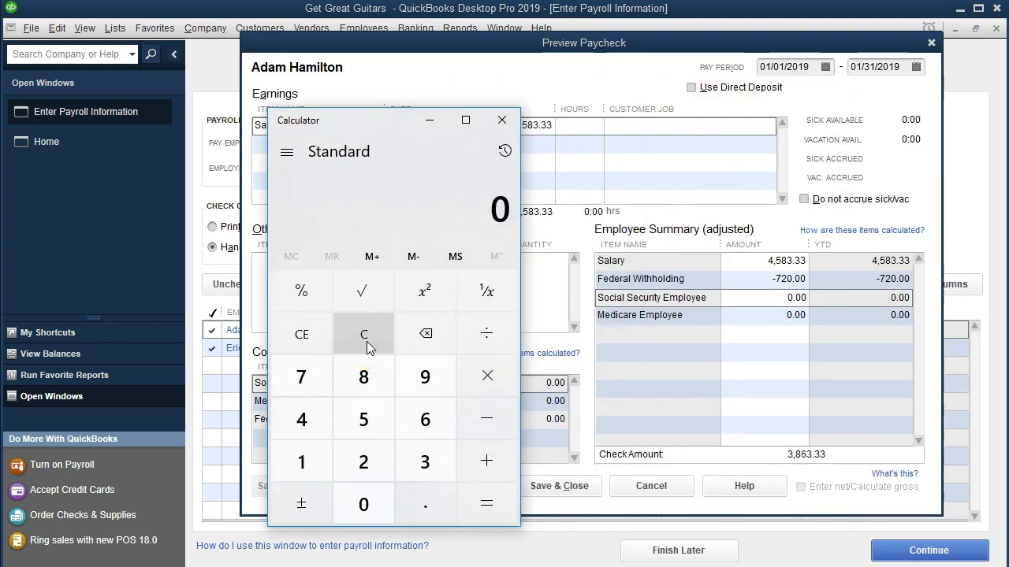
pyautogui.write('4583.33')
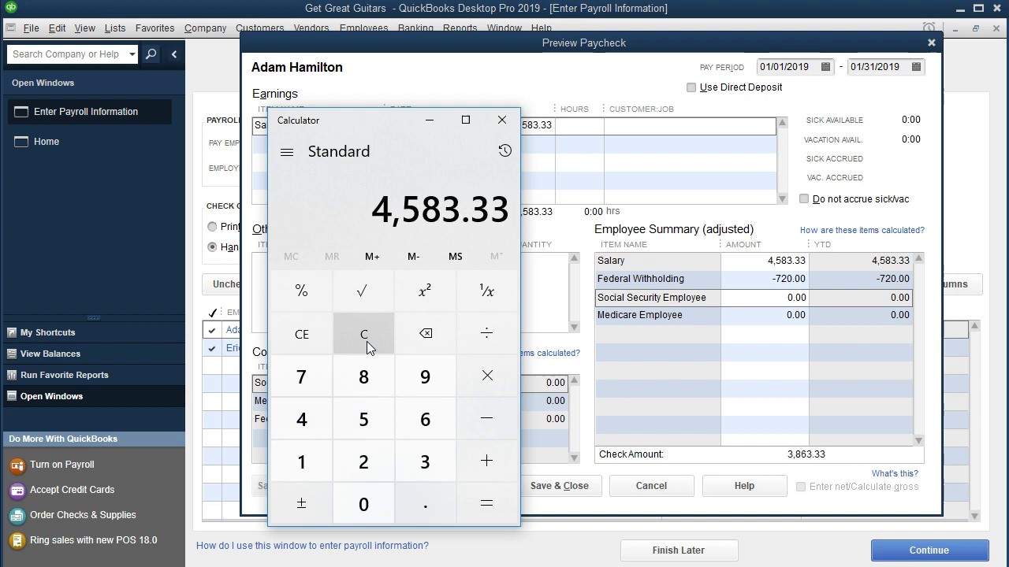
pyautogui.write('*0.062')
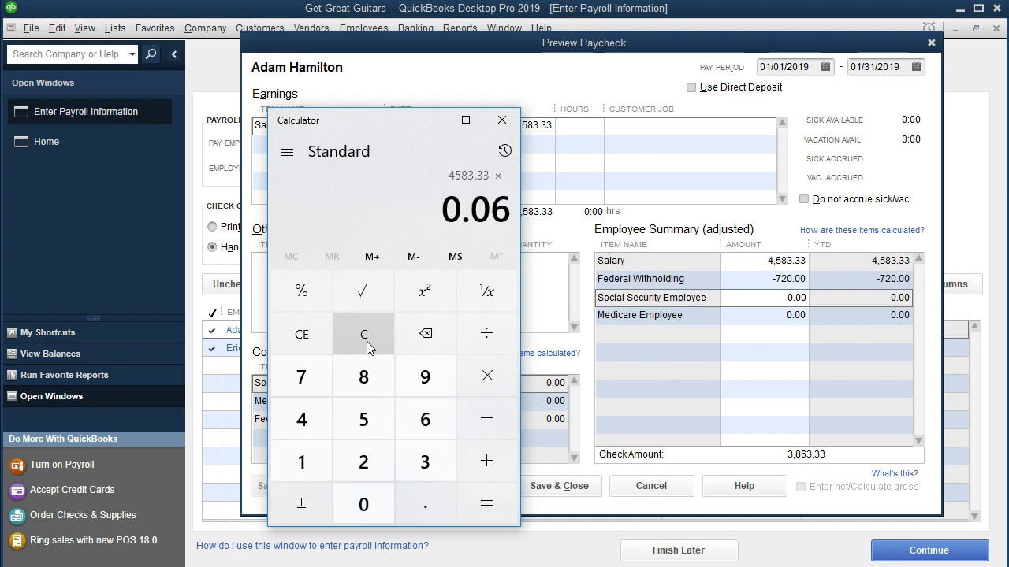
pyautogui.press('Return')
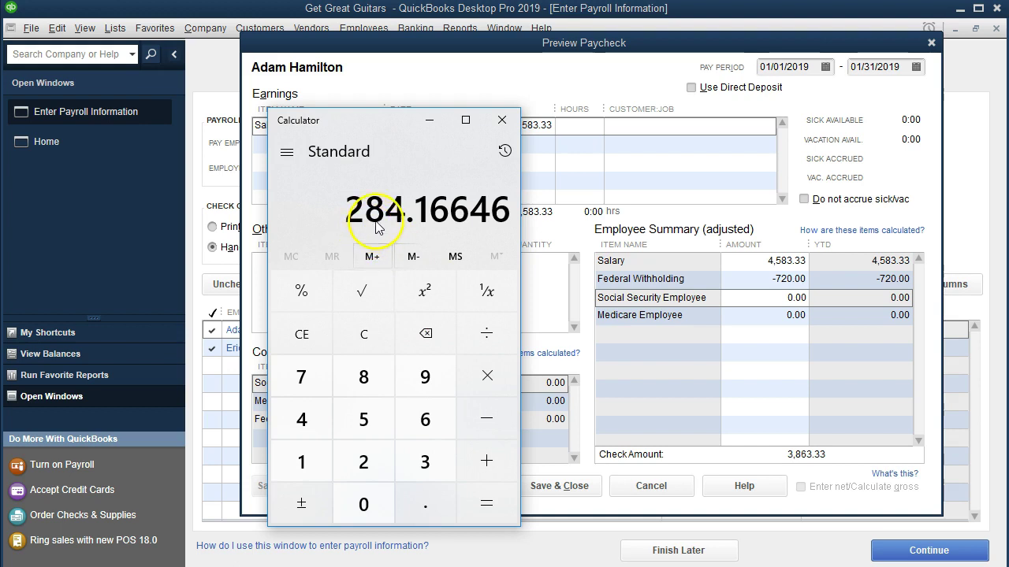
pyautogui.click(502, 122)
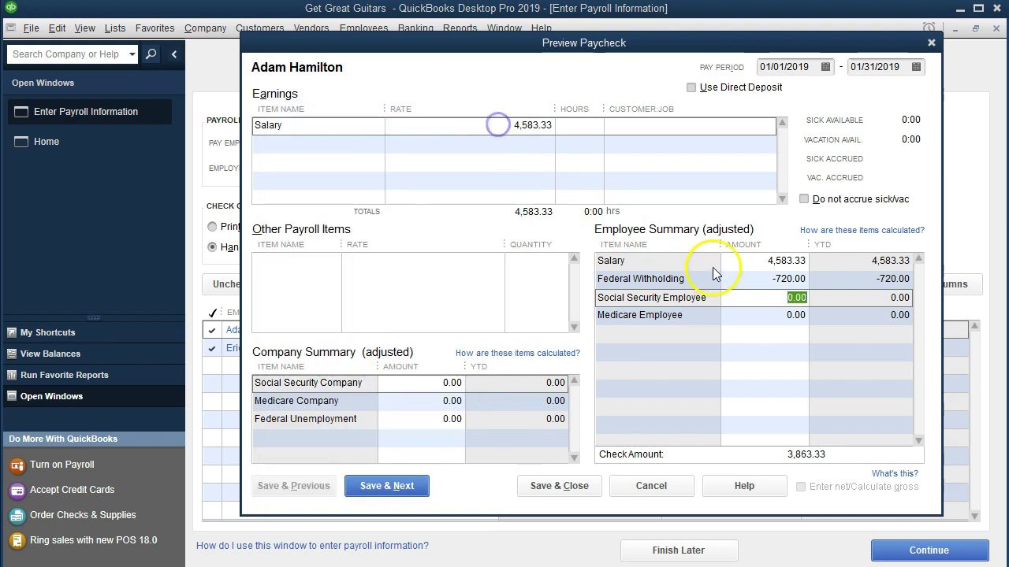
# Set the Social Security Employee amount to -258 in the paycheck's employee summary
pyautogui.click(730, 303)
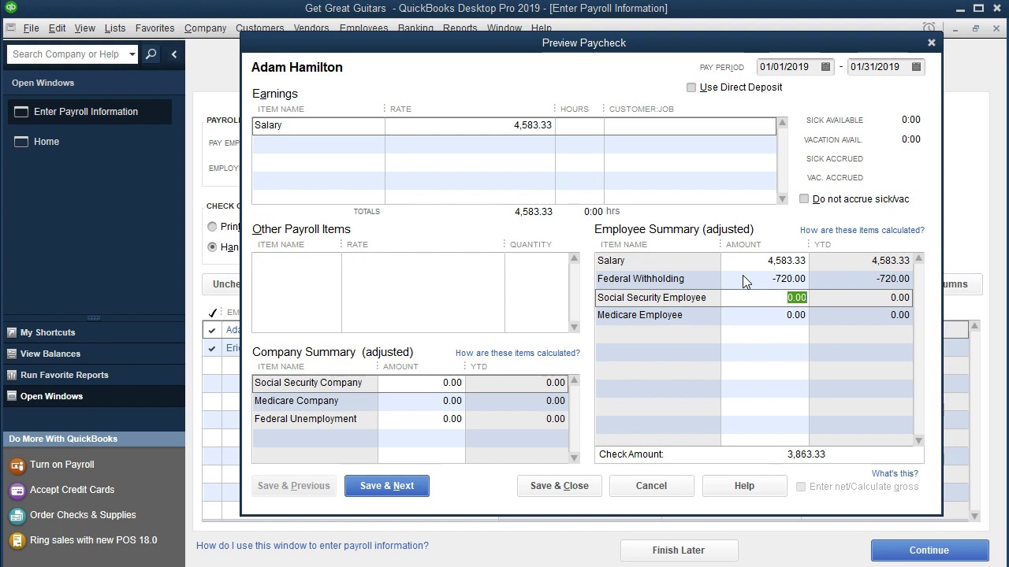
pyautogui.write('-258')
pyautogui.press('Tab')
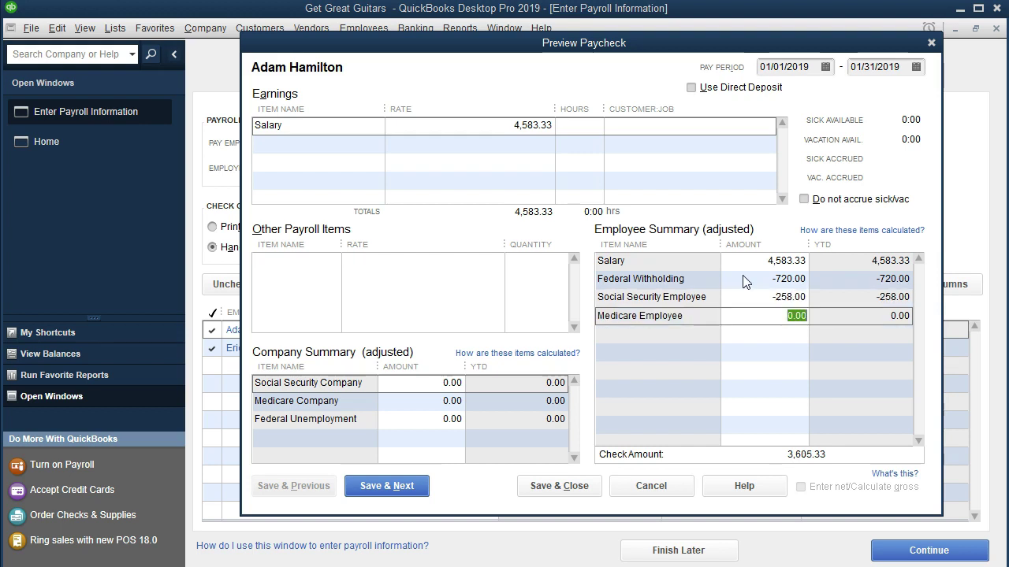
# Switch to Calculator, compute the Medicare deduction as 4583.33 × 0.0145, and close the calculator
pyautogui.press('XF86Calculator')
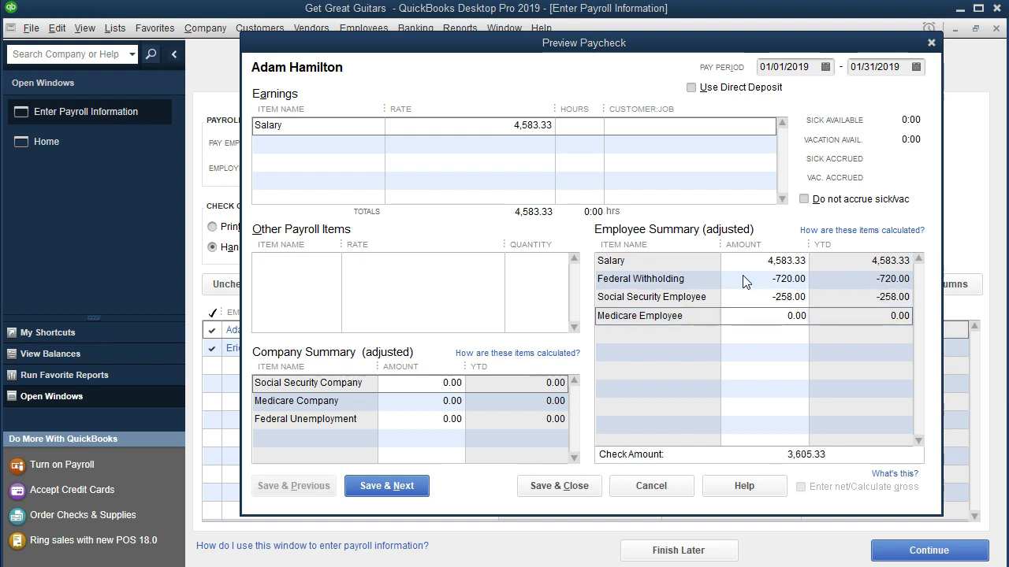
pyautogui.moveTo(392, 127); pyautogui.dragTo(458, 121)
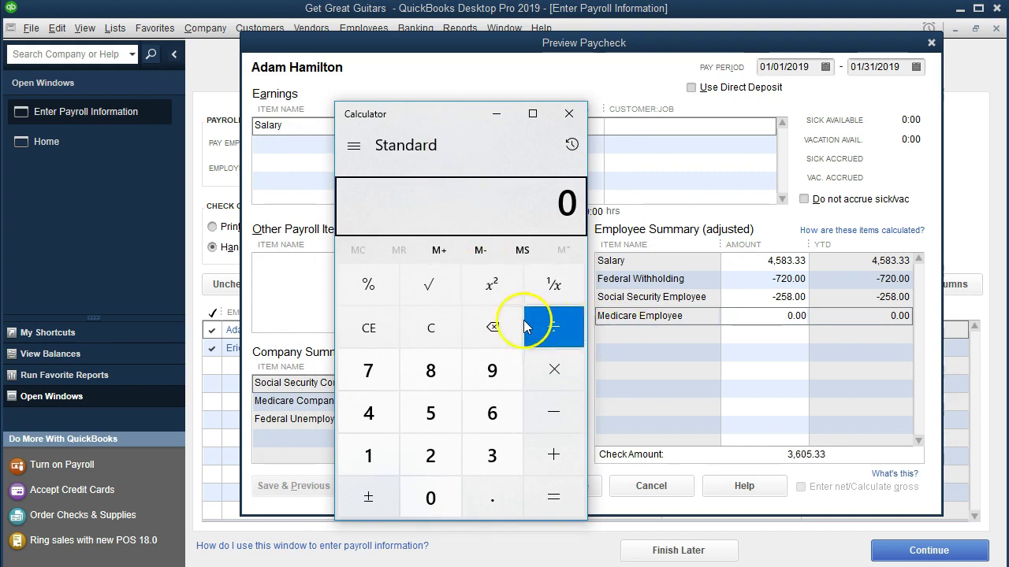
pyautogui.write('4583.33')
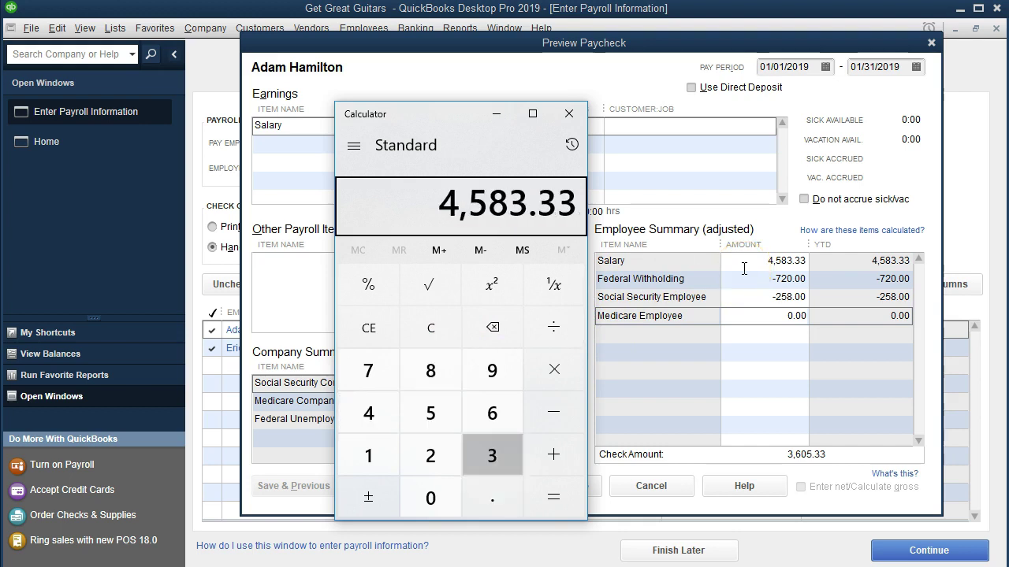
pyautogui.write('*.0145')
pyautogui.press('Return')
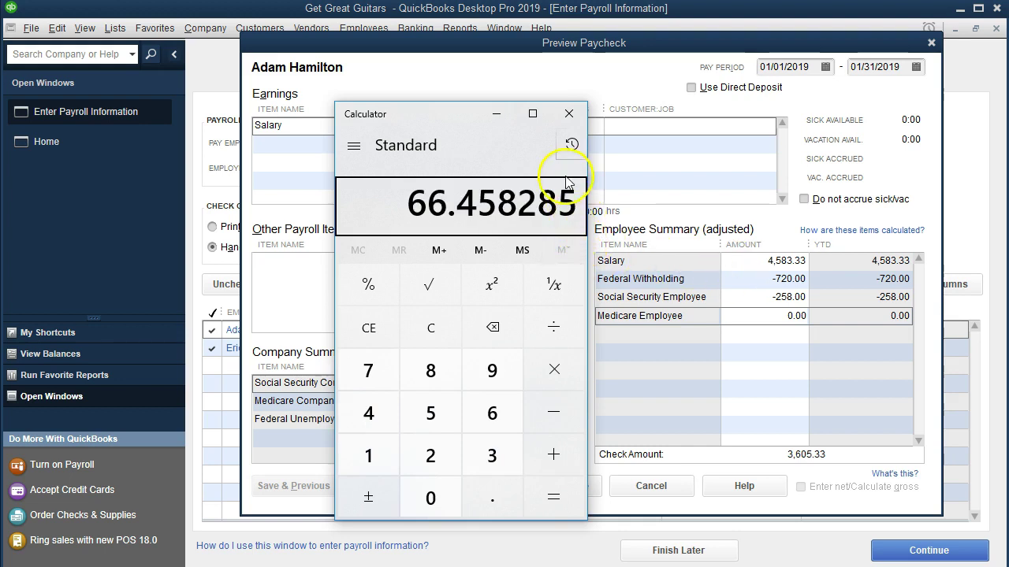
pyautogui.click(569, 114)
# Set the Medicare Employee amount to -66 in the paycheck's employee summary
pyautogui.click(759, 315)
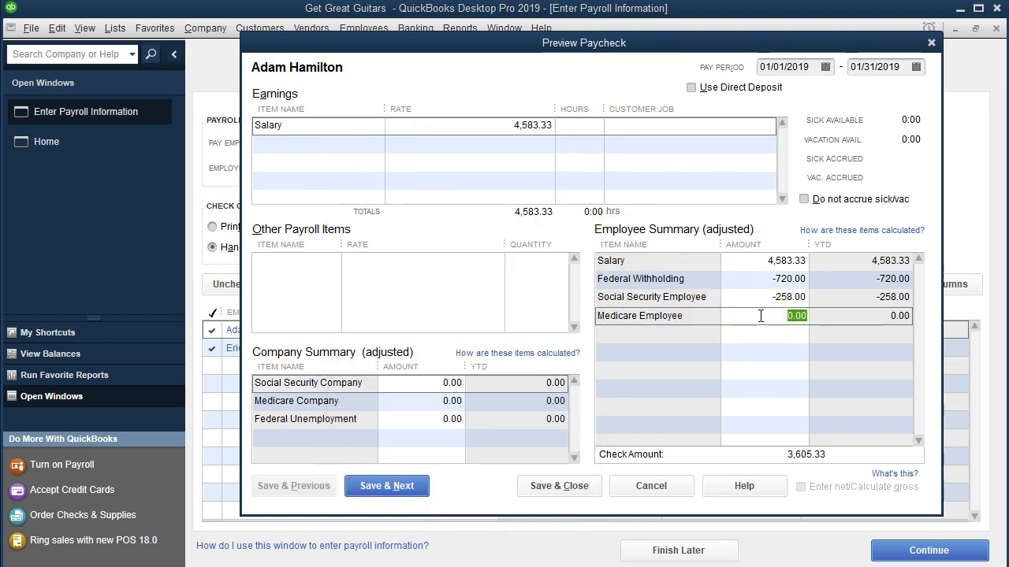
pyautogui.write('-')
pyautogui.write('44')
pyautogui.press('BackSpace')
pyautogui.press('BackSpace')
pyautogui.write('66')
pyautogui.press('Tab')
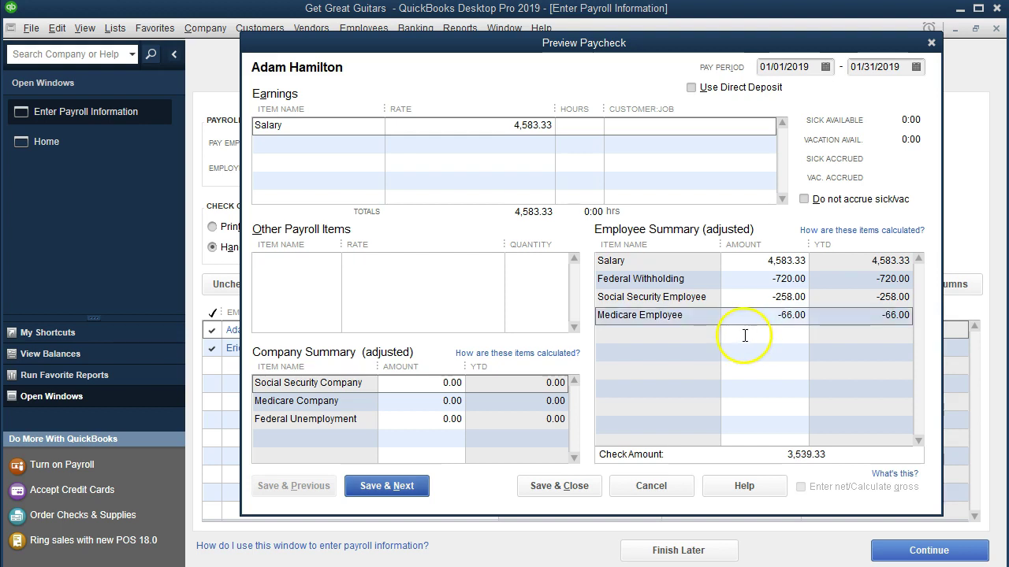
pyautogui.click(741, 333)
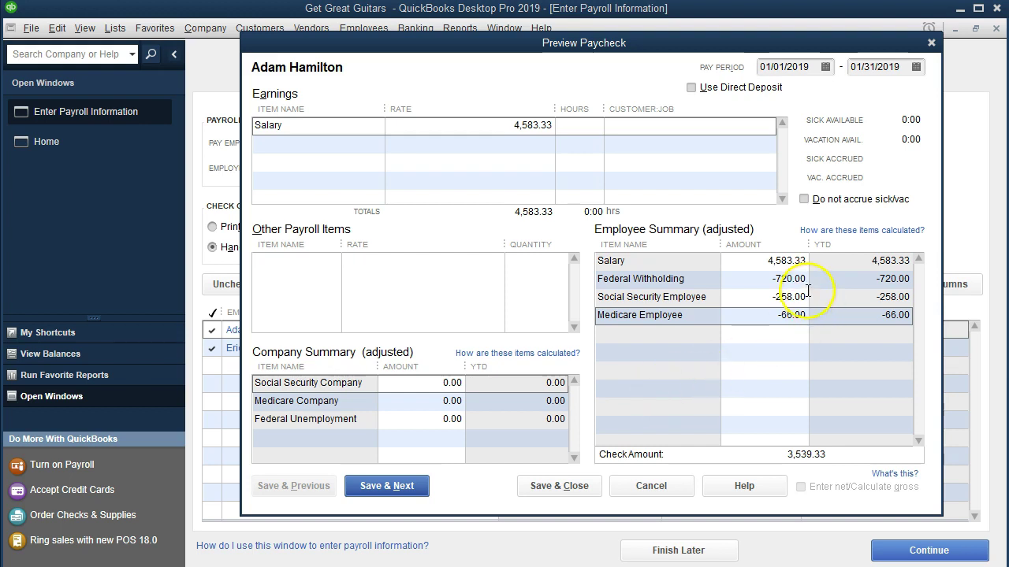
# Switch to Calculator, compute the net check amount as 4583.33 − 720 − 258 − 66, and move the calculator out of view
pyautogui.press('XF86Calculator')
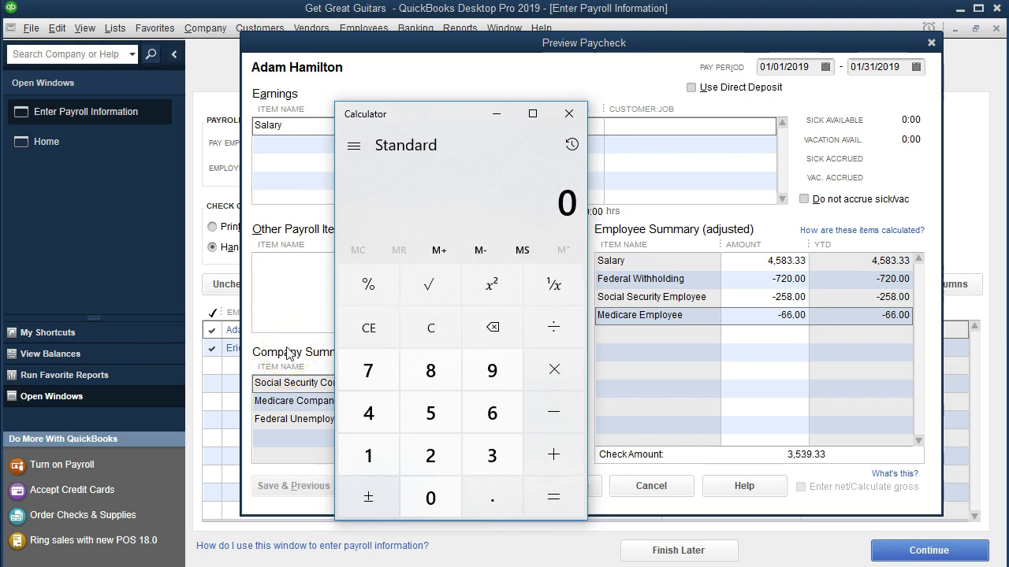
pyautogui.write('4583.33')
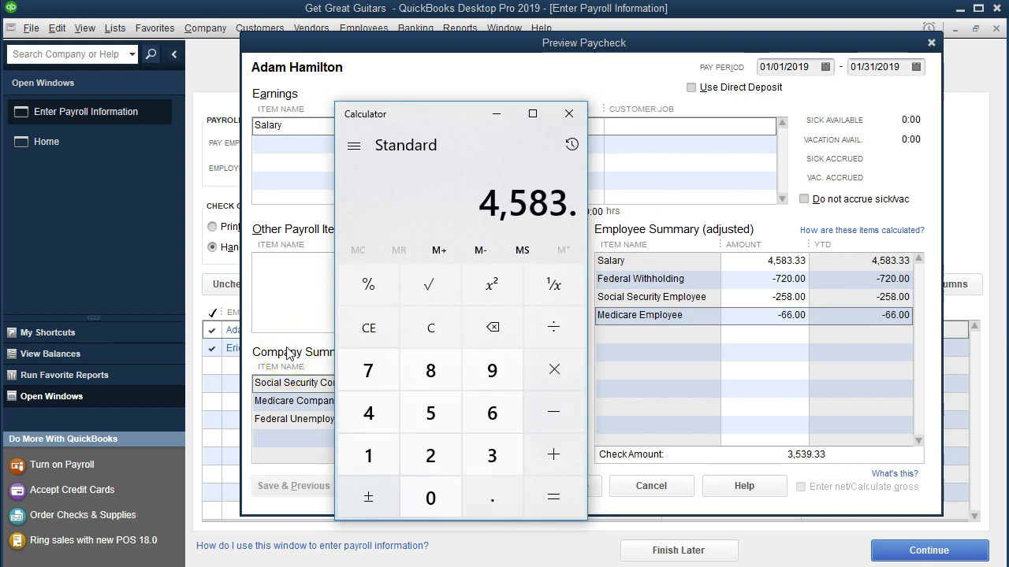
pyautogui.press('-')
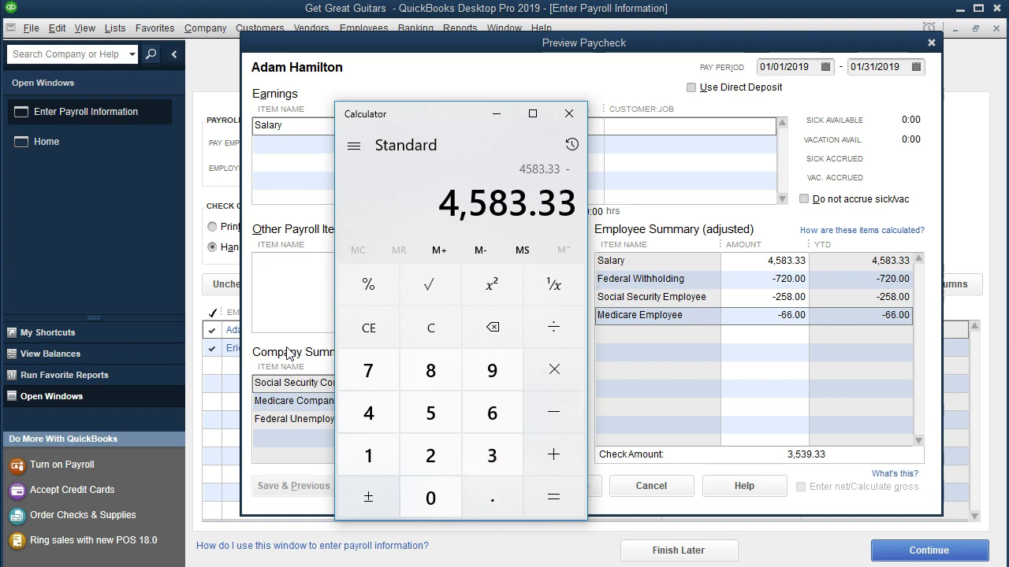
pyautogui.write('720')
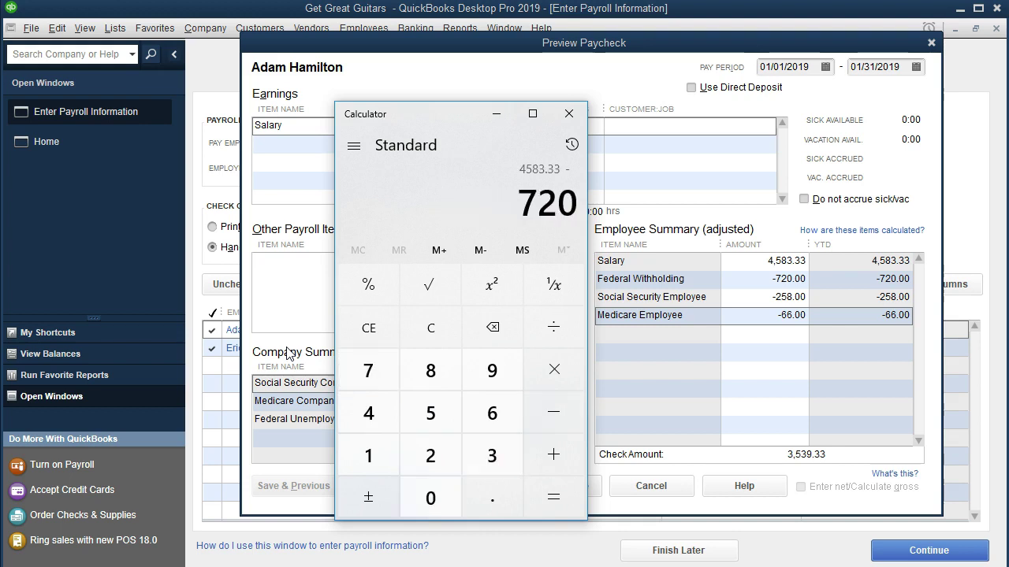
pyautogui.press('-')
pyautogui.write('258')
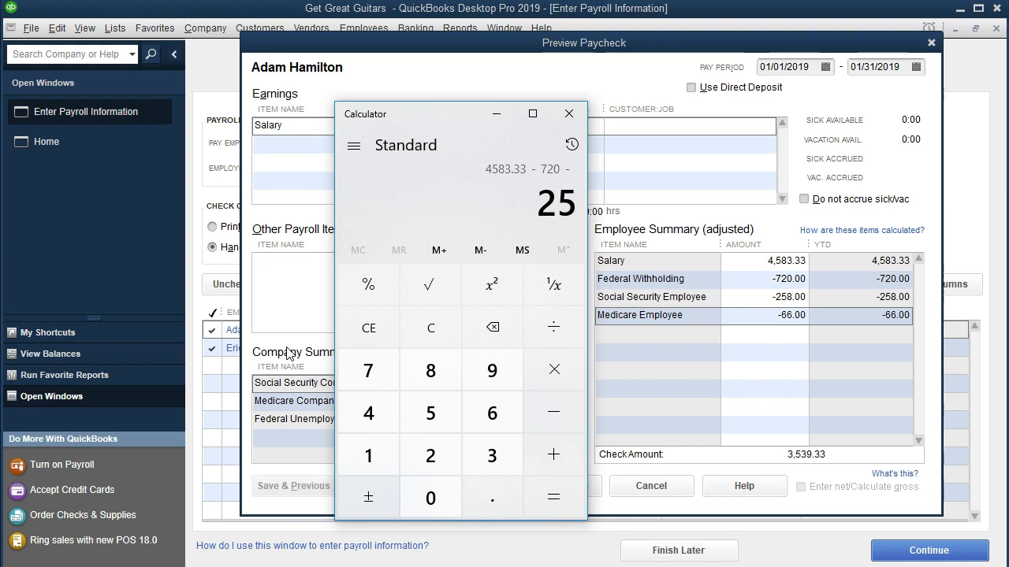
pyautogui.press('-')
pyautogui.write('66')
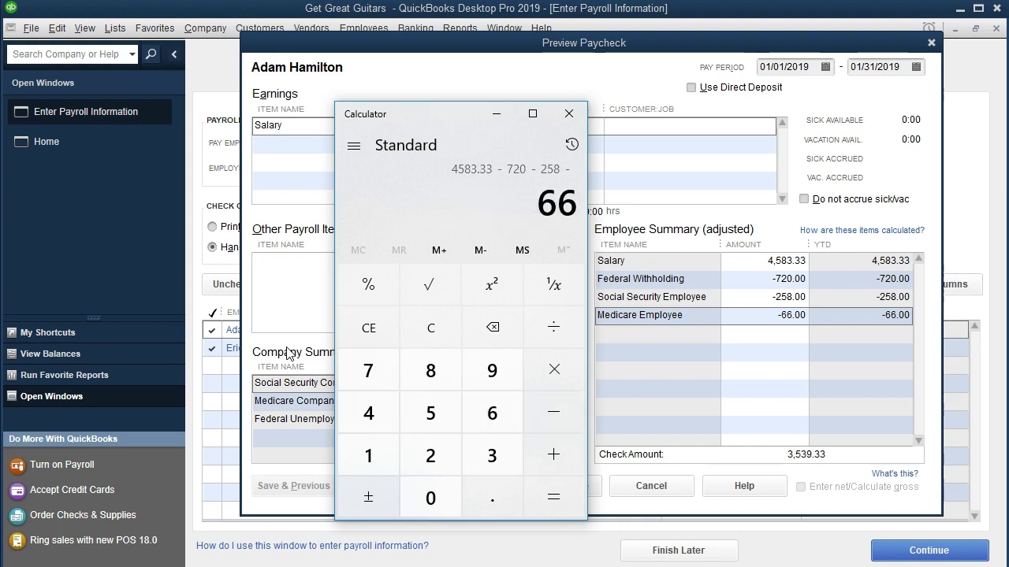
pyautogui.press('Return')
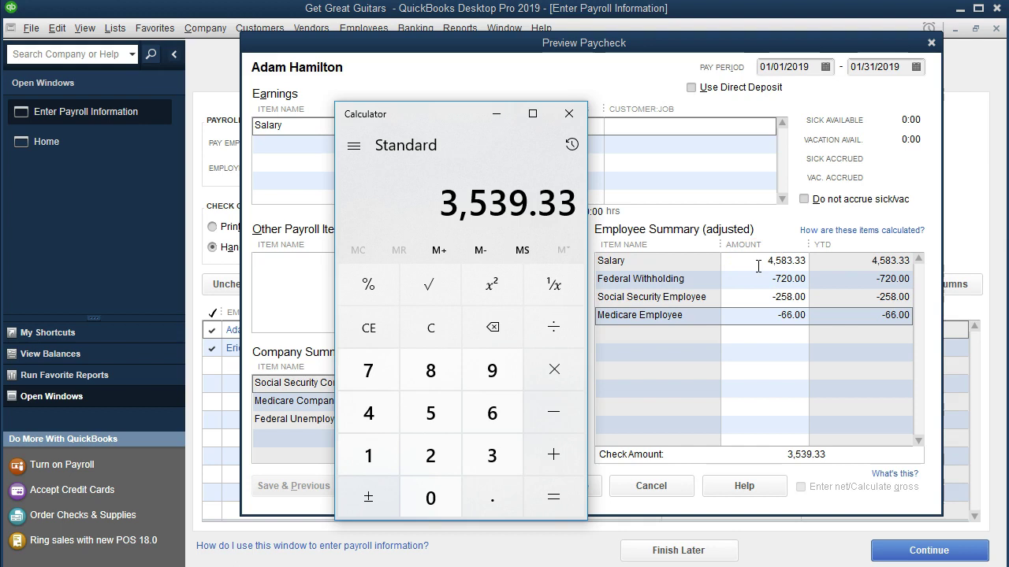
pyautogui.click(761, 278)
pyautogui.click(757, 268)
pyautogui.click(766, 298)
pyautogui.moveTo(434, 120); pyautogui.dragTo(1008, 114)
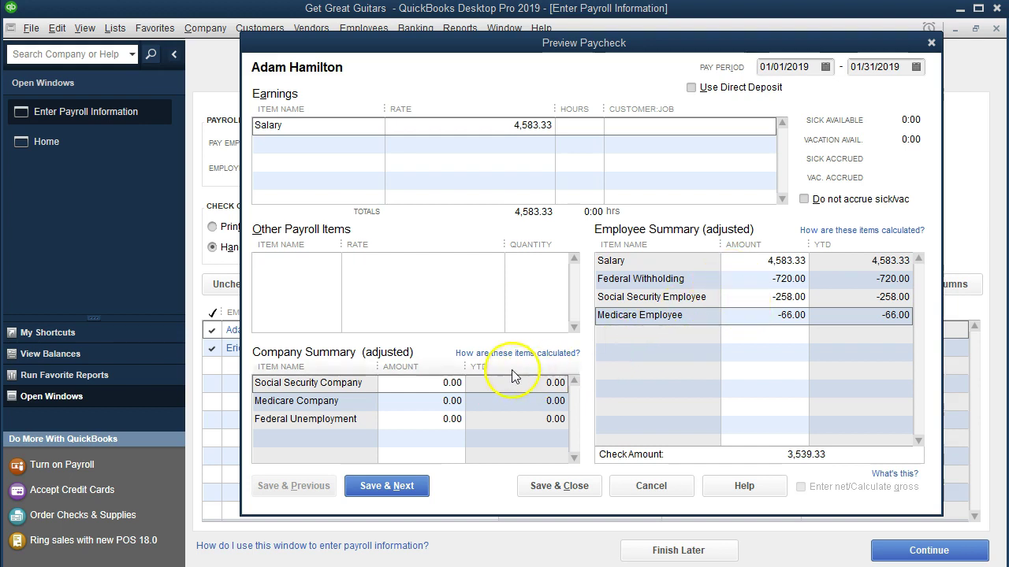
# Set Social Security Company to 258 and Medicare Company to 66 in the salaried employee's company summary
pyautogui.click(439, 384)
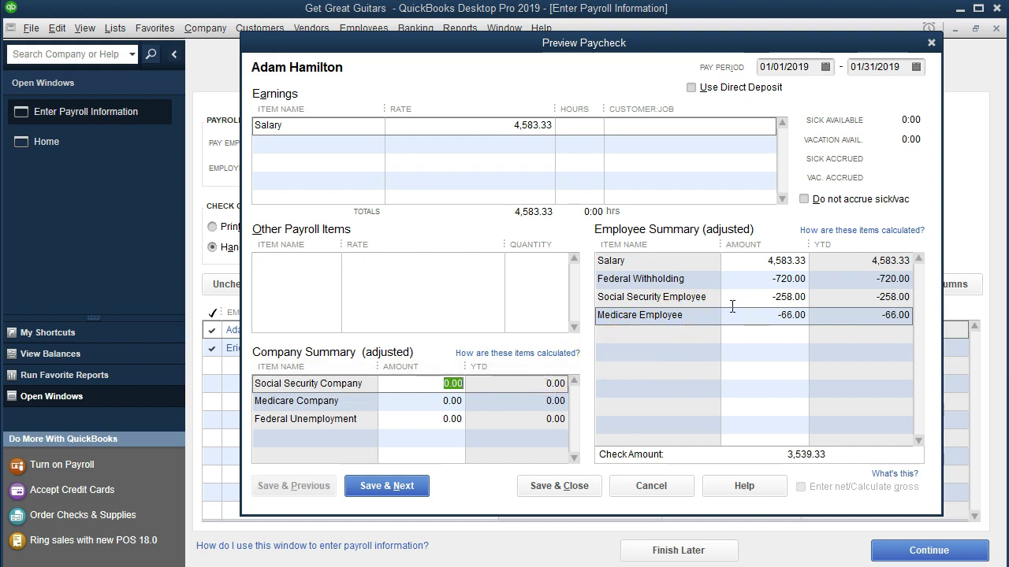
pyautogui.write('258')
pyautogui.press('Tab')
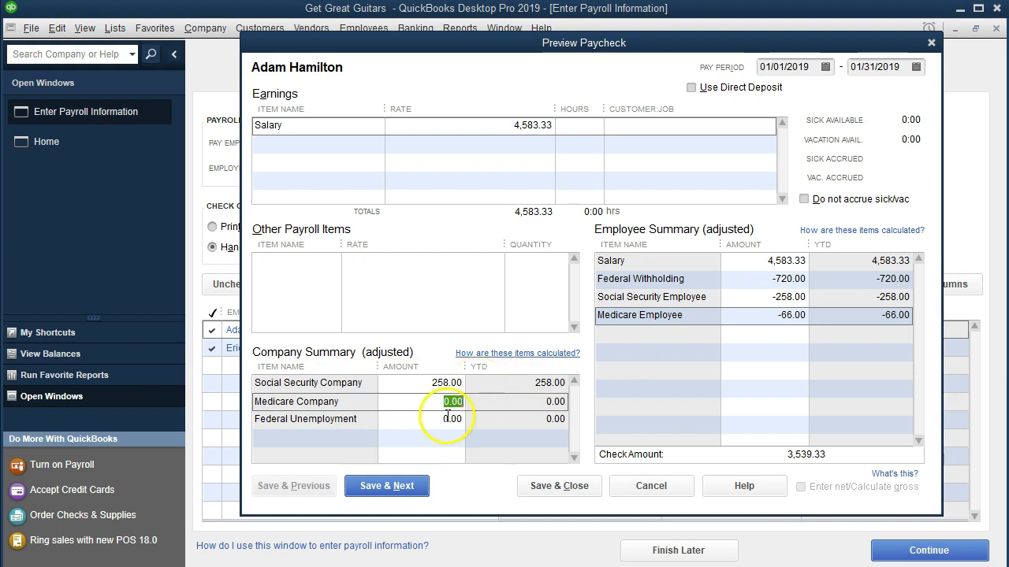
pyautogui.write('66')
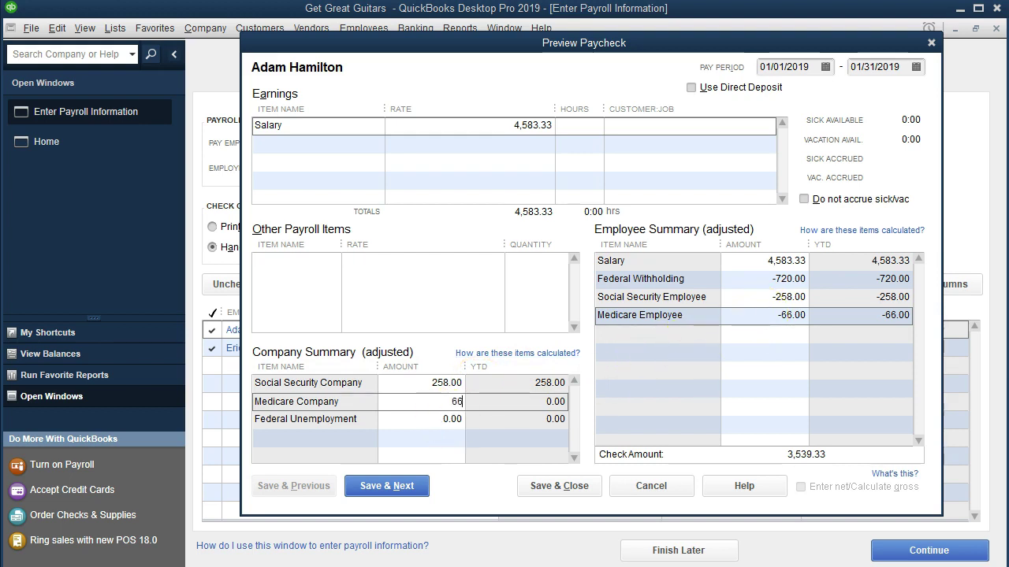
pyautogui.click(446, 420)
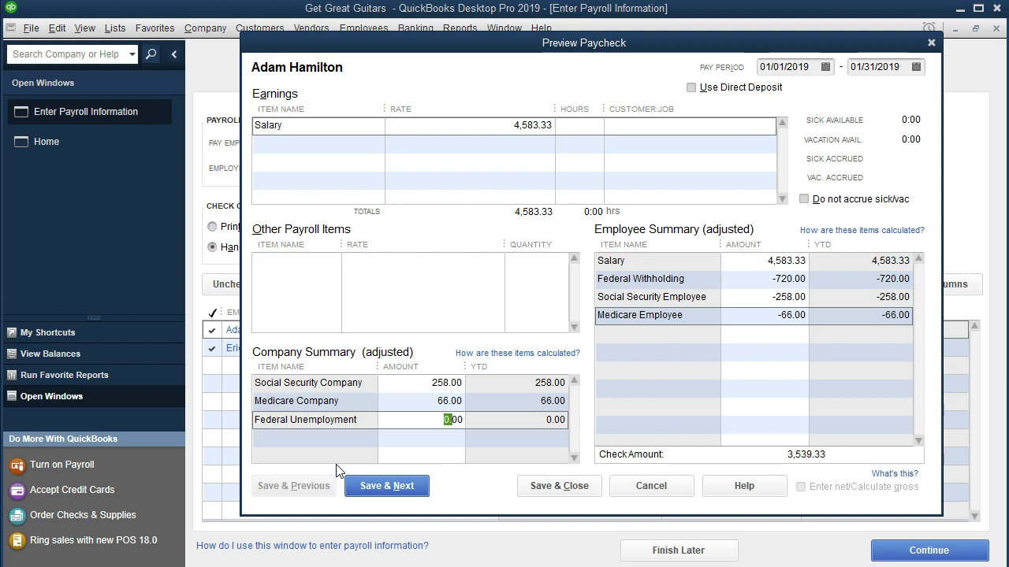
# Save this paycheck, advance to the second employee's, and enter an hourly rate of 20 with 40 hours
pyautogui.click(363, 490)
pyautogui.click(409, 494)
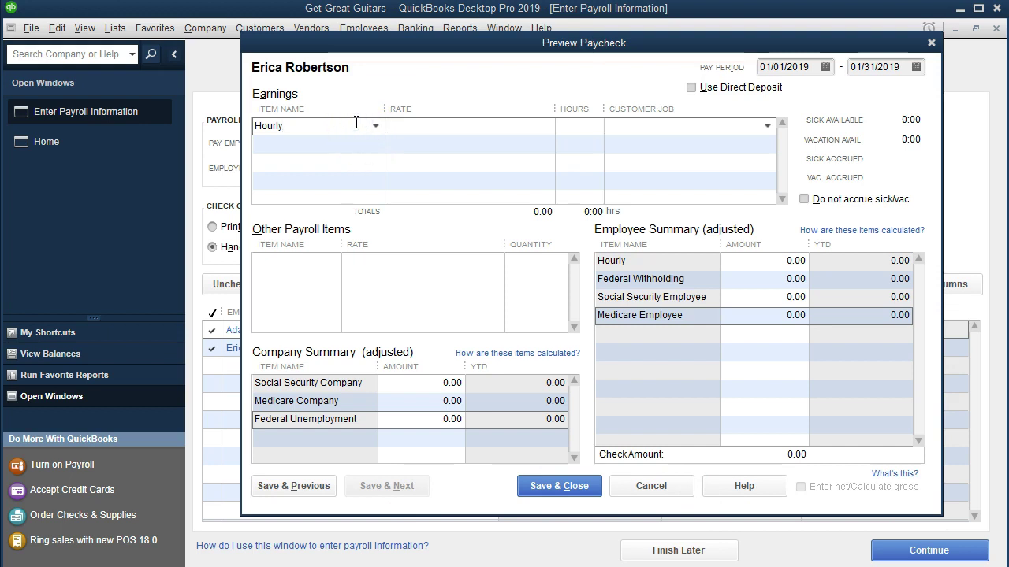
pyautogui.write('20')
pyautogui.press('Tab')
pyautogui.write('40')
pyautogui.press('Tab')
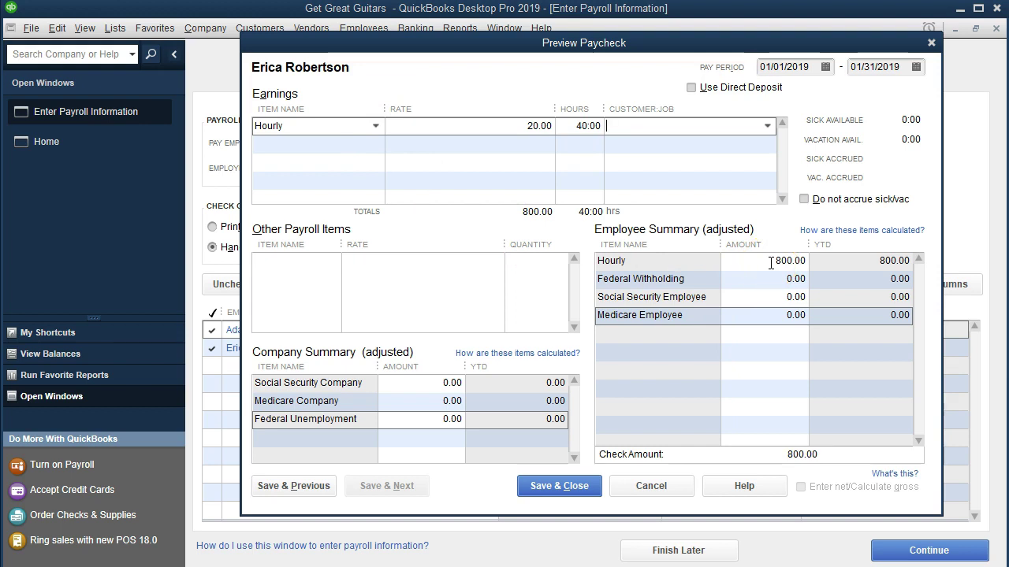
# Set Federal Withholding to -110 and Social Security Employee to -49 in the hourly employee's summary, saving the paycheck
pyautogui.click(819, 277)
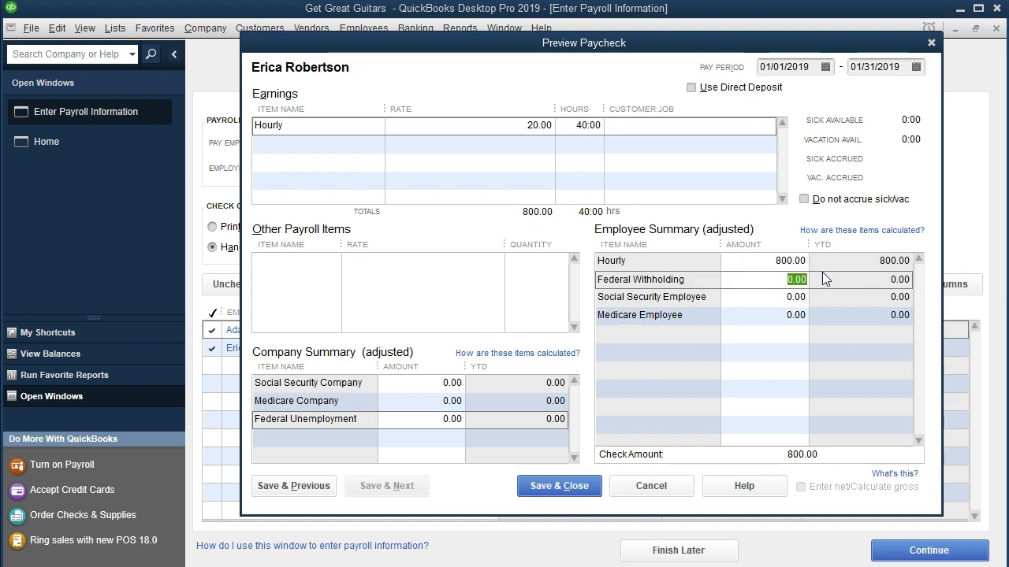
pyautogui.press('BackSpace')
pyautogui.write('-110')
pyautogui.press('Tab')
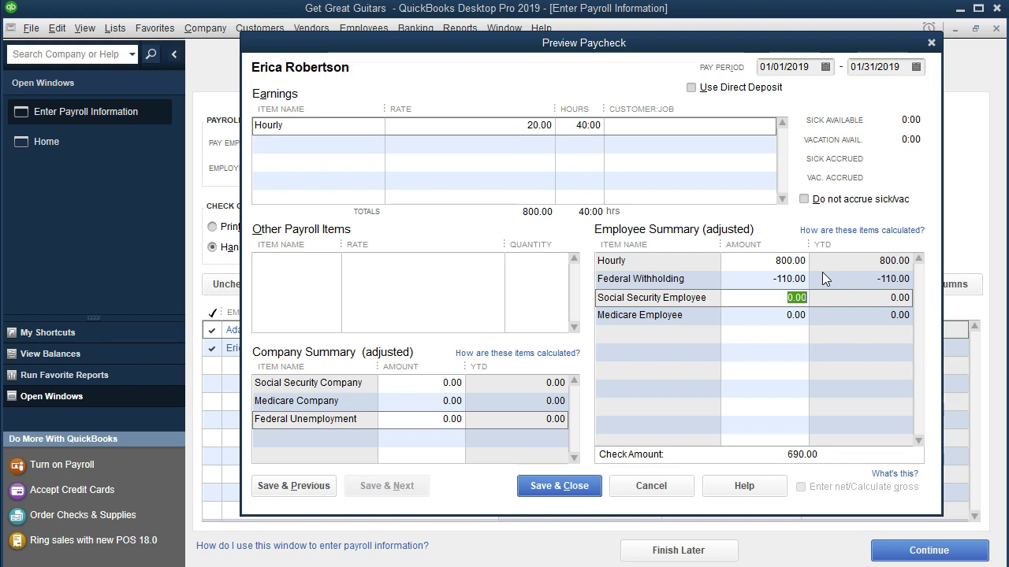
pyautogui.click(638, 153)
pyautogui.write('-49')
pyautogui.press('Return')
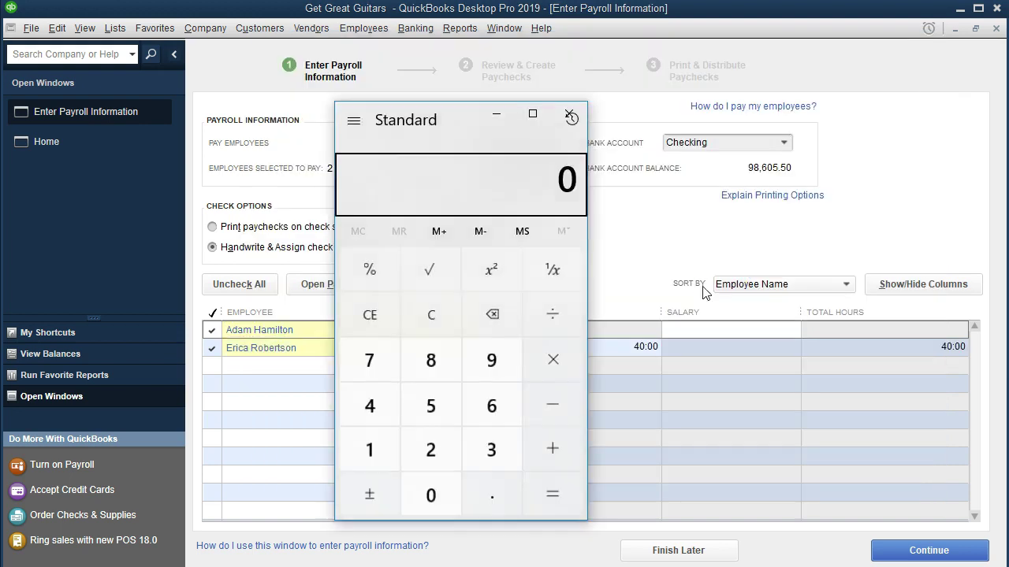
pyautogui.click(572, 115)
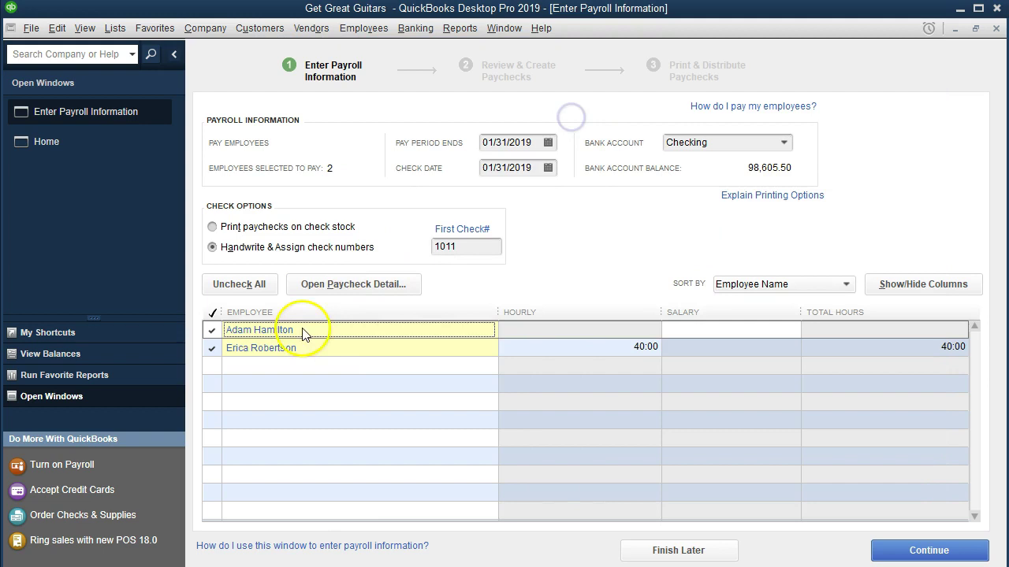
# Reopen the hourly employee's paycheck, compute the Social Security deduction in Calculator as 800 × 0.062, and close the calculator
pyautogui.click(272, 356)
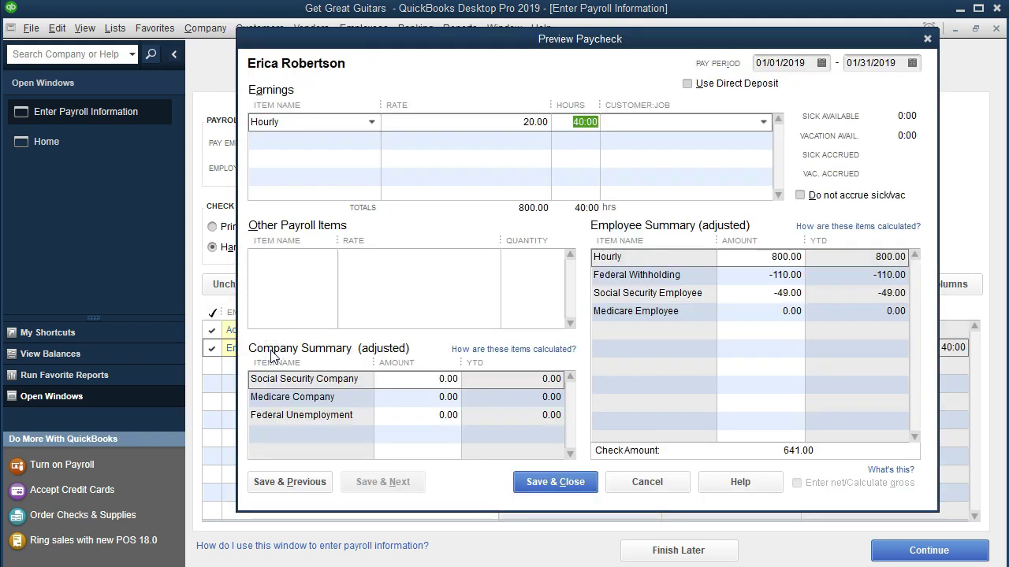
pyautogui.press('XF86Calculator')
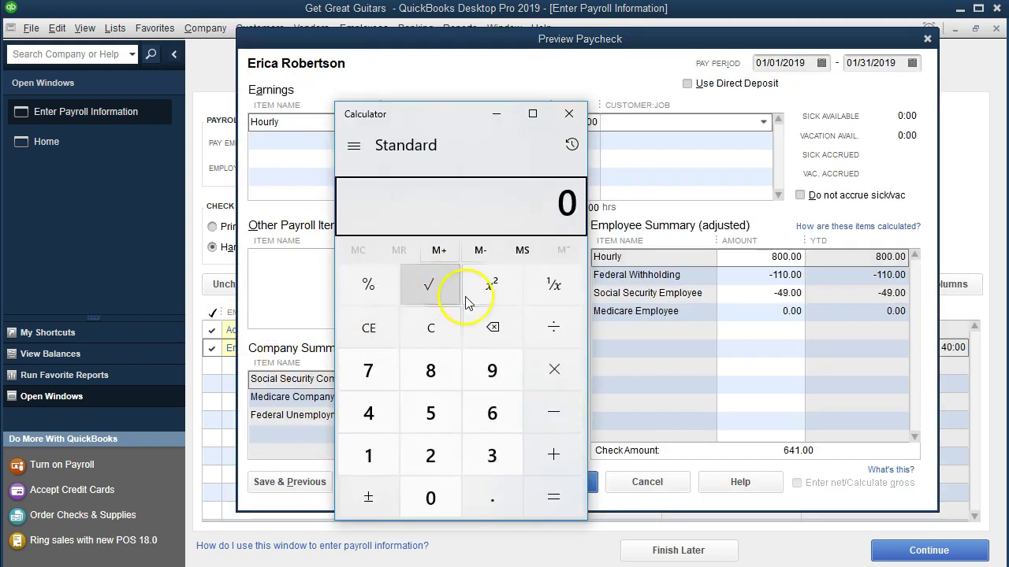
pyautogui.write('800')
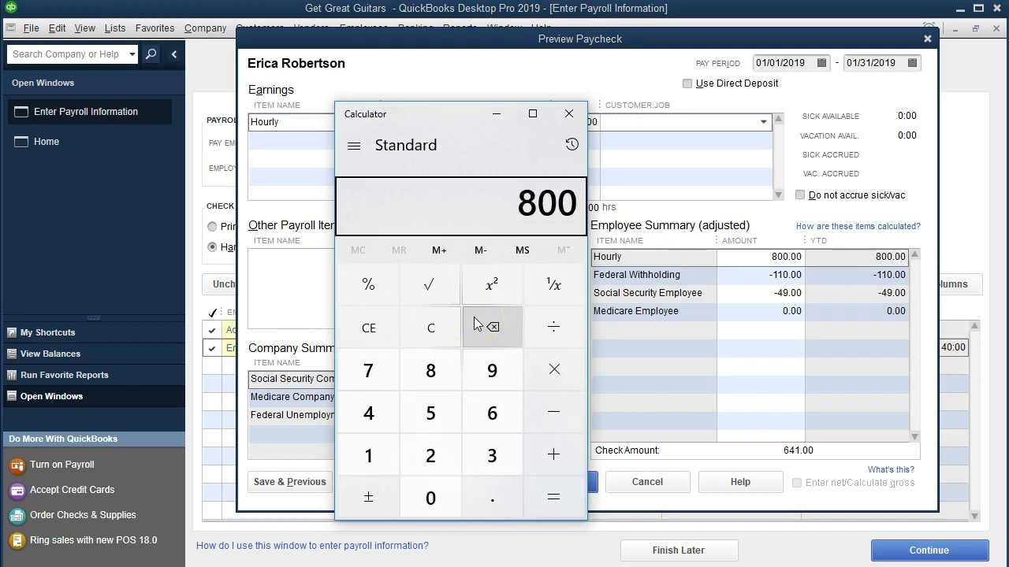
pyautogui.write('*0.062')
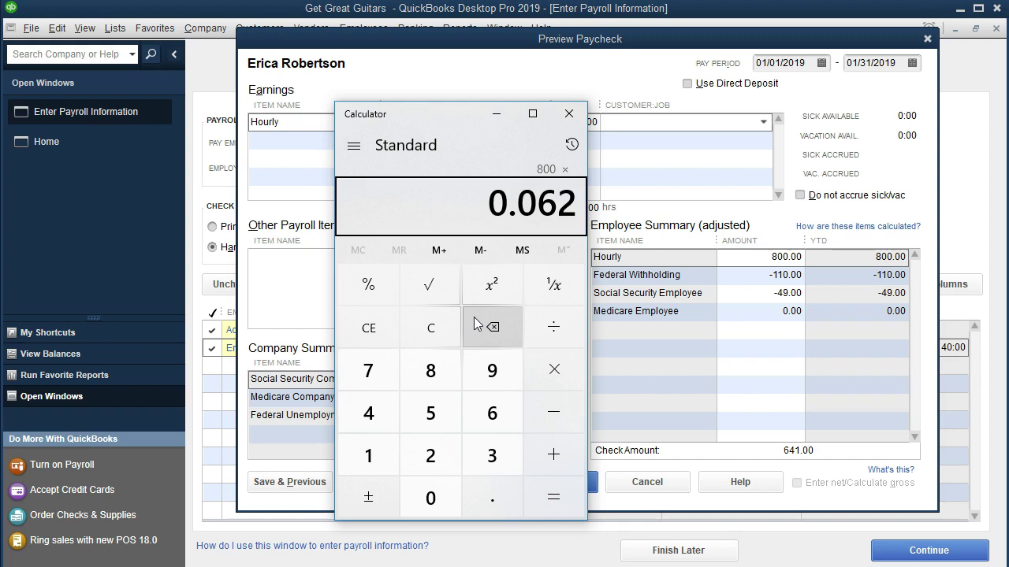
pyautogui.press('Return')
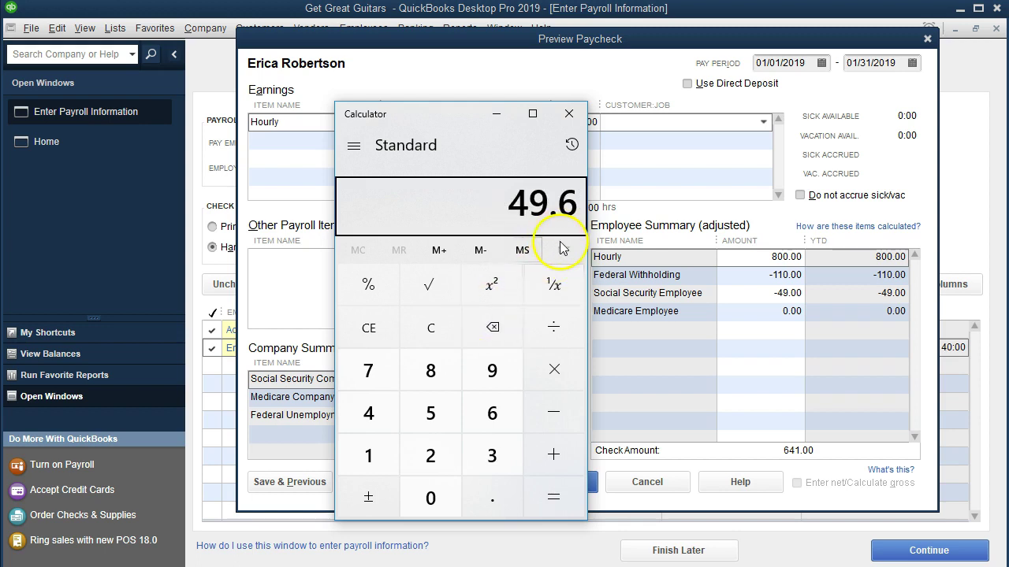
pyautogui.click(569, 113)
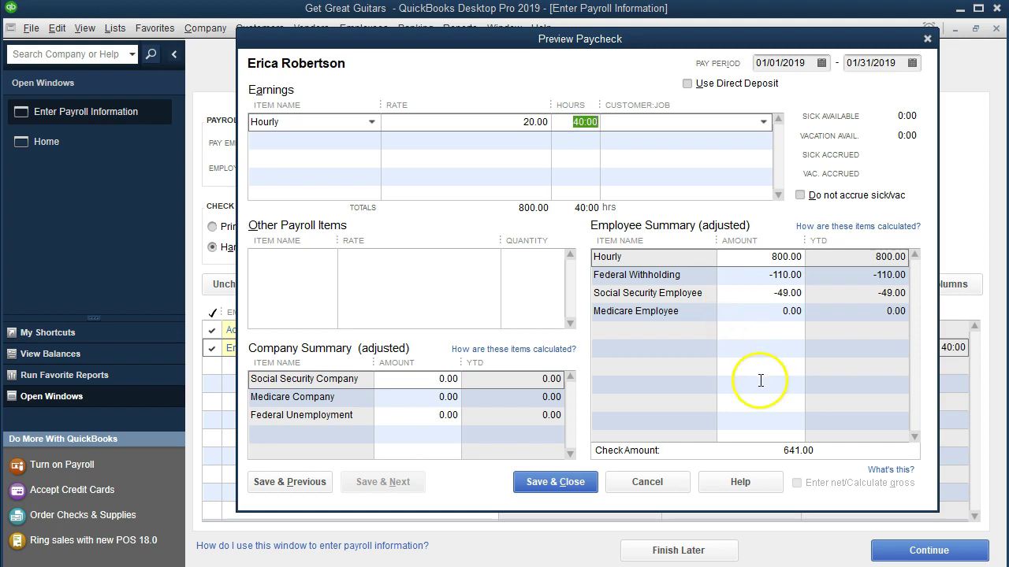
# Set the Medicare Employee amount to -11 in the hourly employee's summary and save the paycheck
pyautogui.click(826, 309)
pyautogui.write('-11.60')
pyautogui.press('Return')
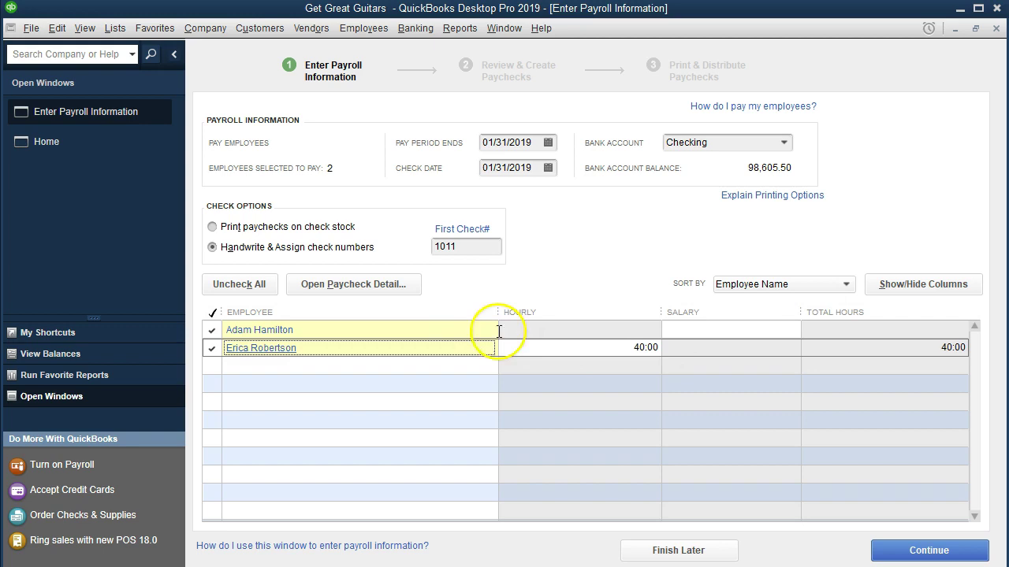
# Reopen the hourly employee's paycheck, compute the Medicare deduction in Calculator as 800 × 0.0145, and close the calculator
pyautogui.click(275, 348)
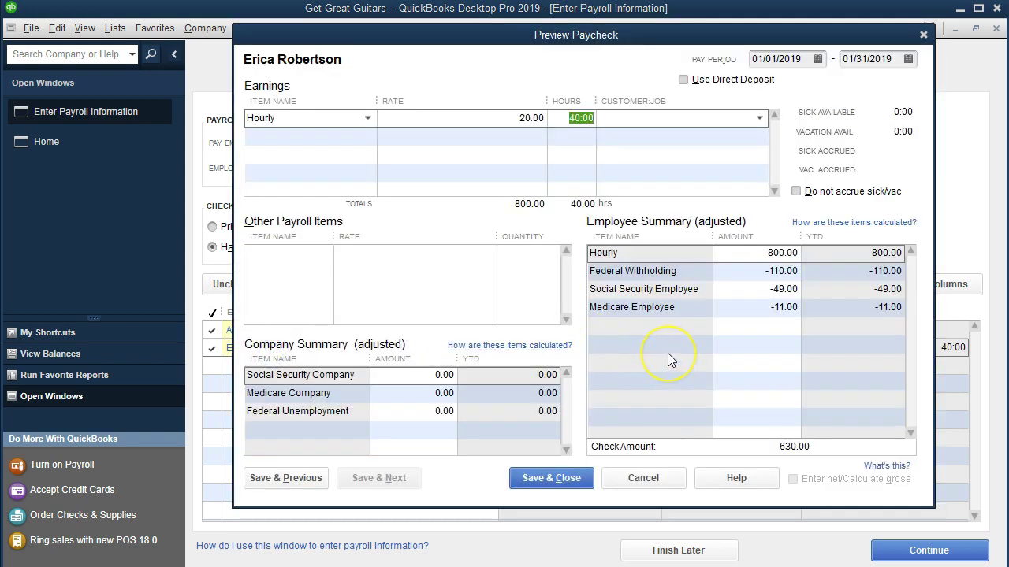
pyautogui.hotkey('alt', 'Tab')
pyautogui.click(444, 337)
pyautogui.write('80')
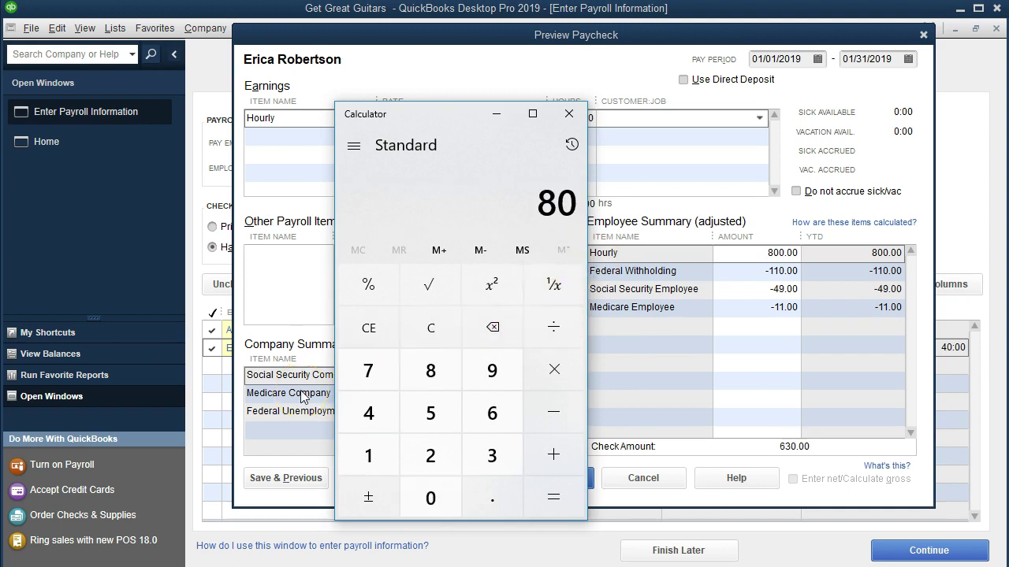
pyautogui.write('0*0.0145')
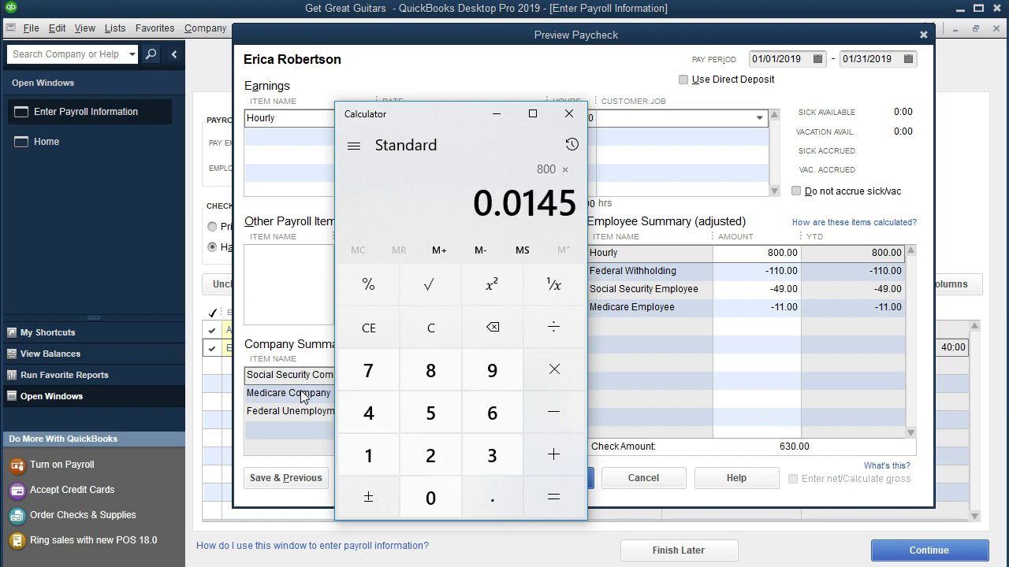
pyautogui.press('Return')
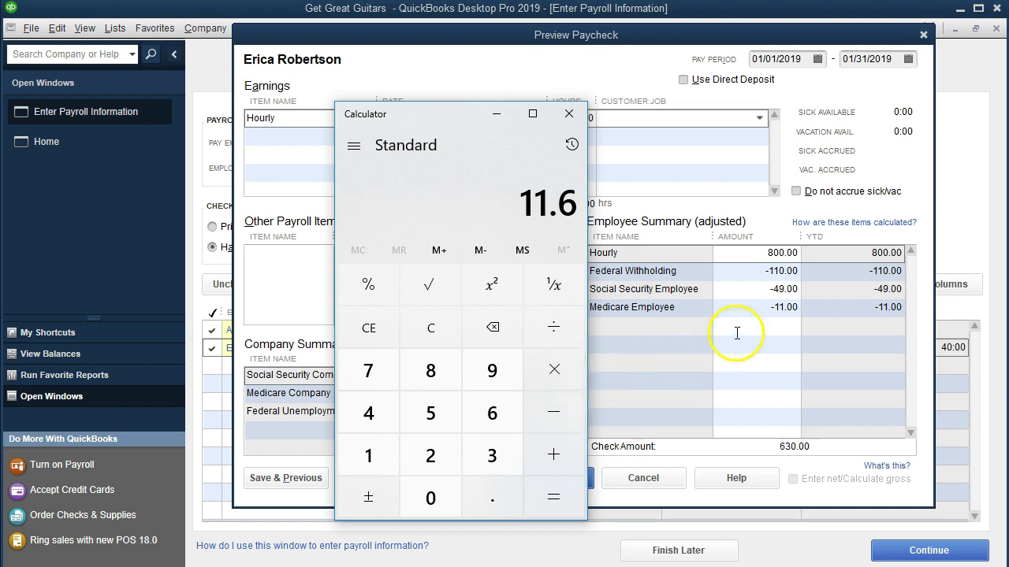
pyautogui.click(569, 116)
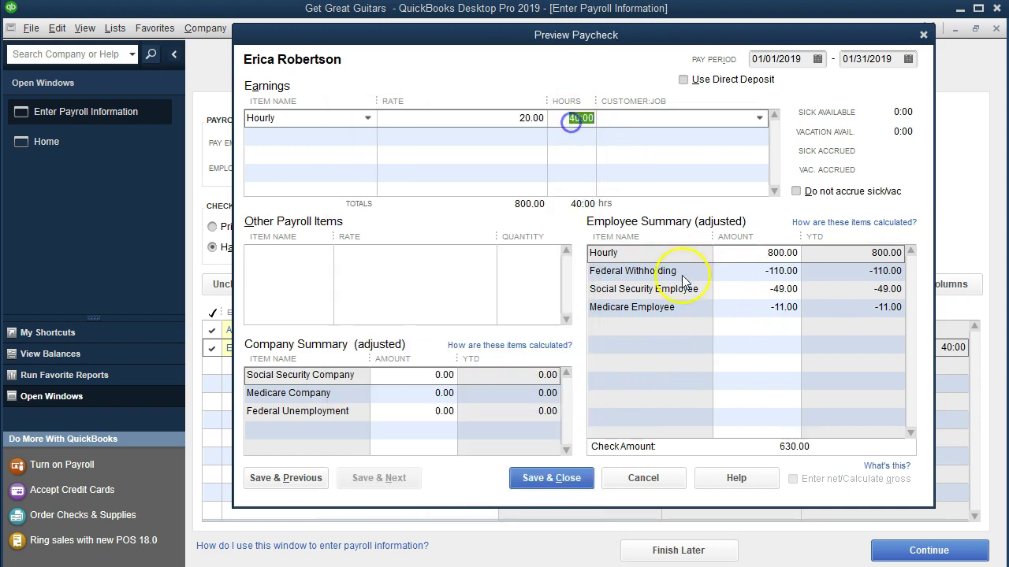
# Set Social Security Company to 49 and Medicare Company to 11 in the hourly employee's company summary
pyautogui.click(745, 292)
pyautogui.click(426, 378)
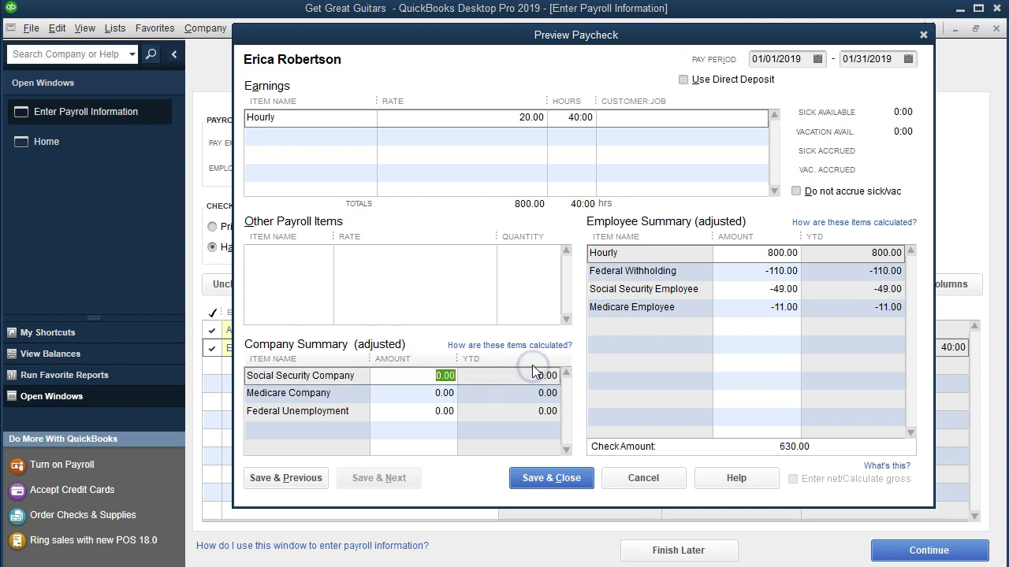
pyautogui.write('49')
pyautogui.press('Tab')
pyautogui.write('11')
pyautogui.press('Tab')
pyautogui.click(433, 404)
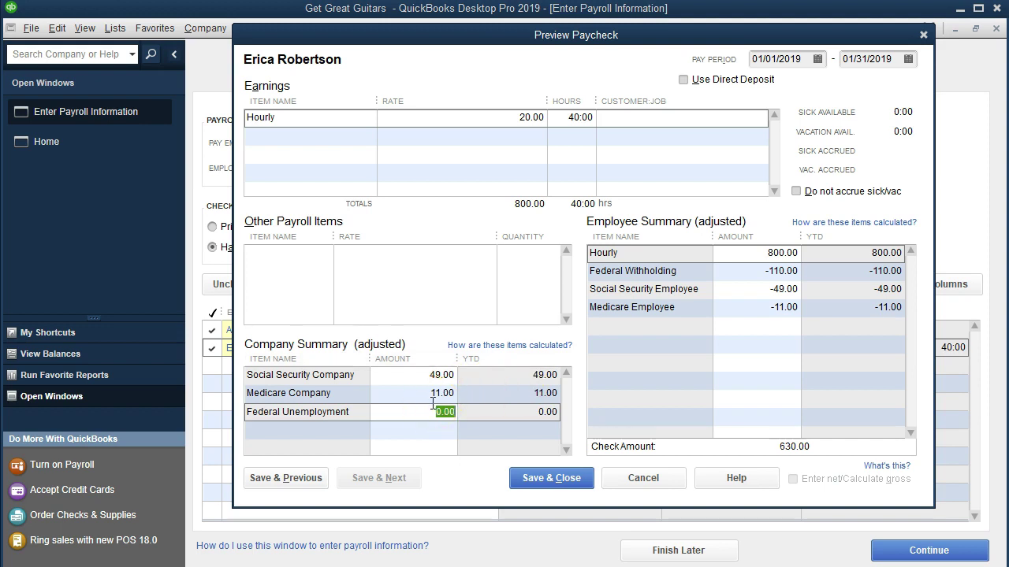
# Switch to Calculator, move its window down, and compute the hourly employee's gross pay as 20 × 40
pyautogui.press('XF86Calculator')
pyautogui.click(437, 329)
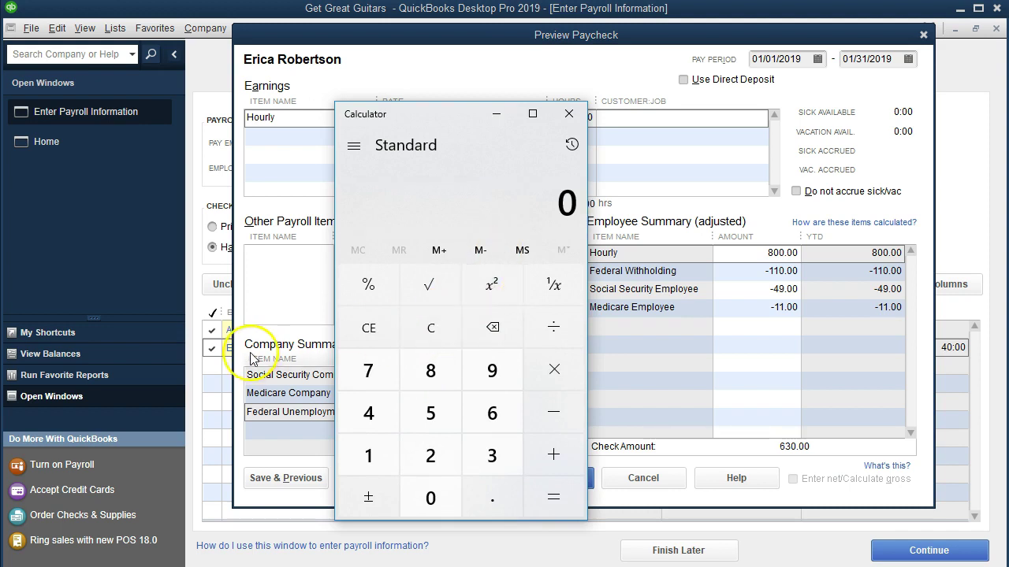
pyautogui.moveTo(462, 110); pyautogui.dragTo(455, 140)
pyautogui.write('20*40')
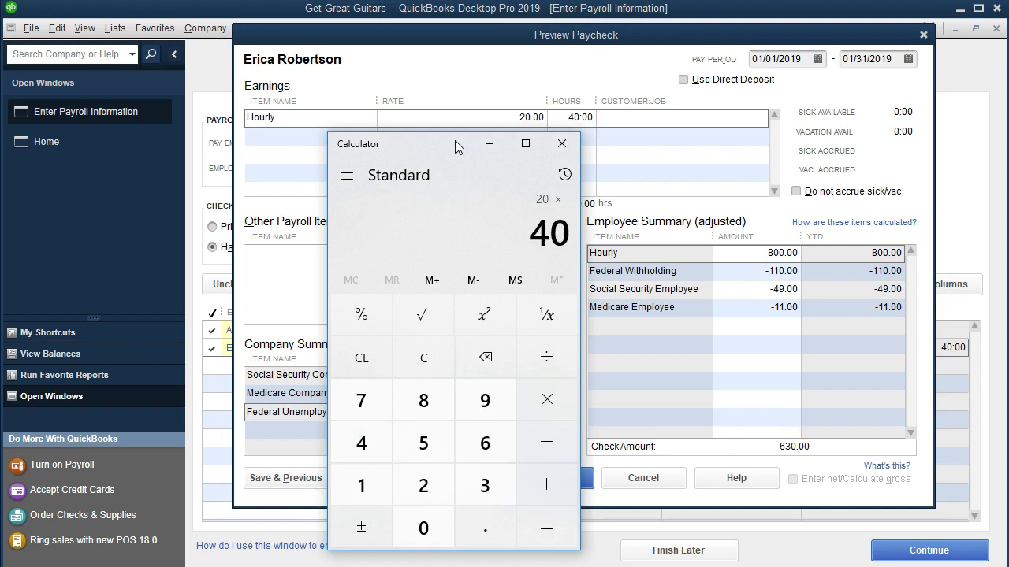
pyautogui.press('Return')
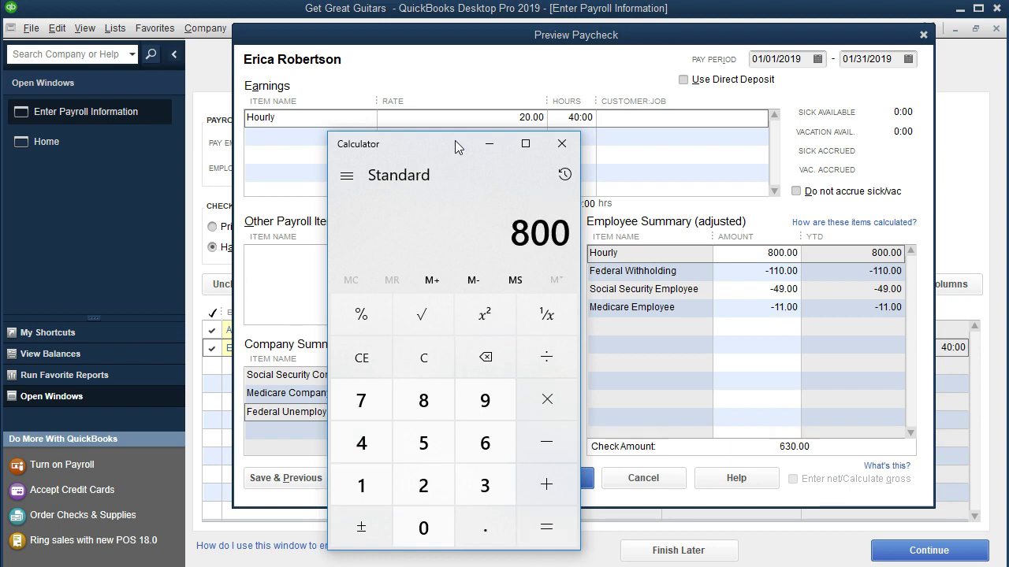
# Subtract the withholdings 110, 49 and 11 from the 800 gross pay in Calculator, and close the calculator
pyautogui.write('-110')
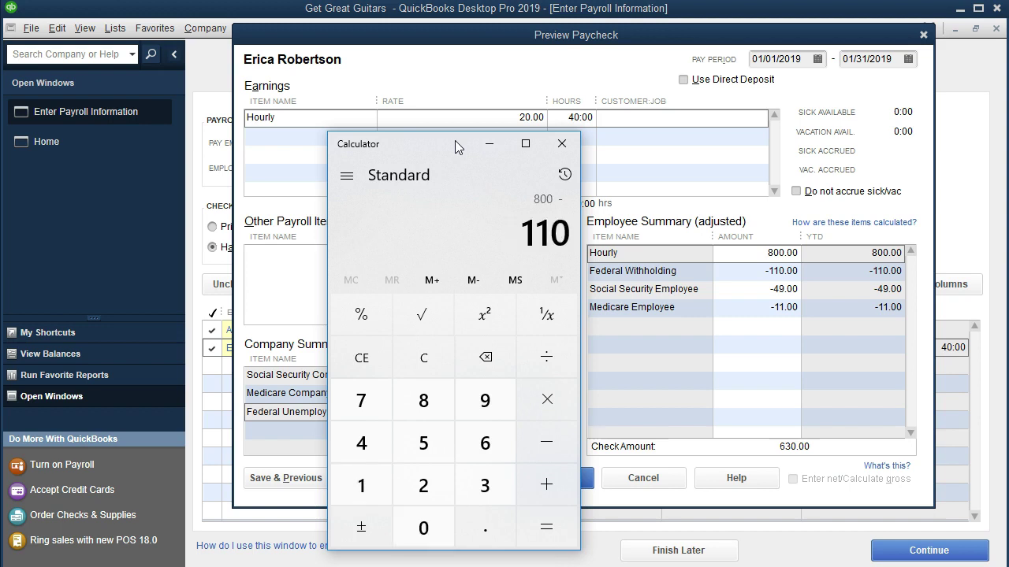
pyautogui.write('-')
pyautogui.write('4')
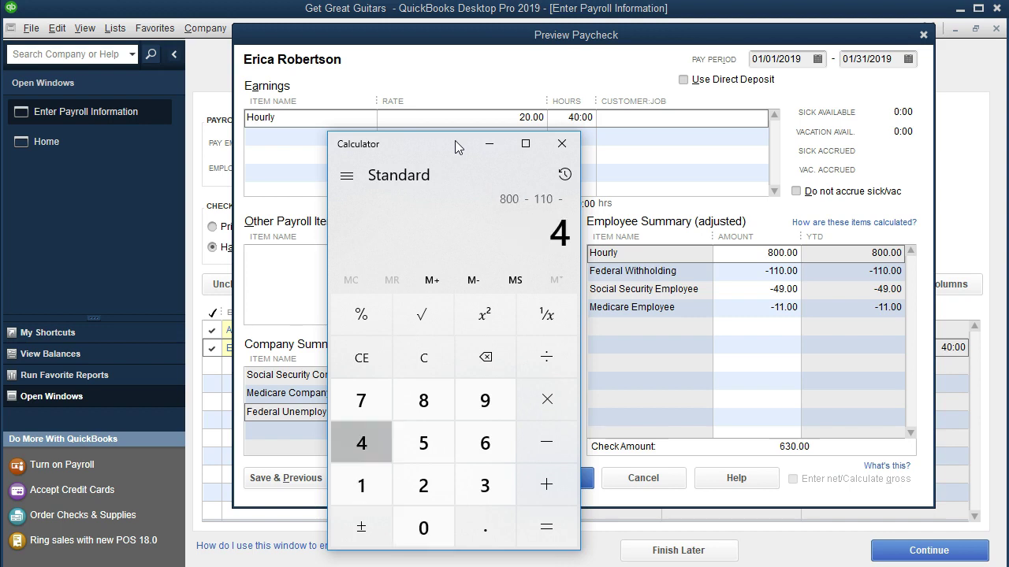
pyautogui.write('9-11=')
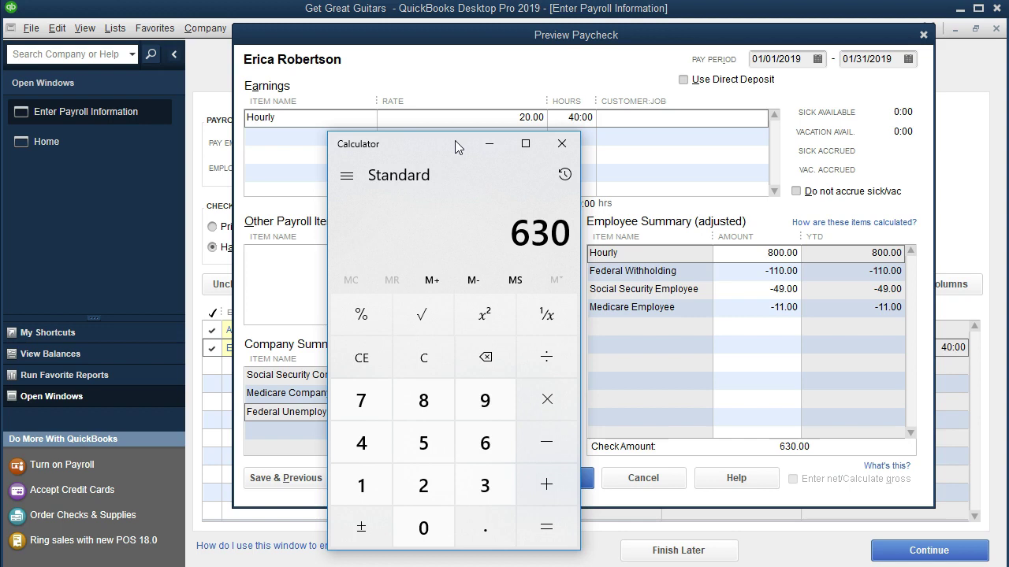
pyautogui.click(562, 146)
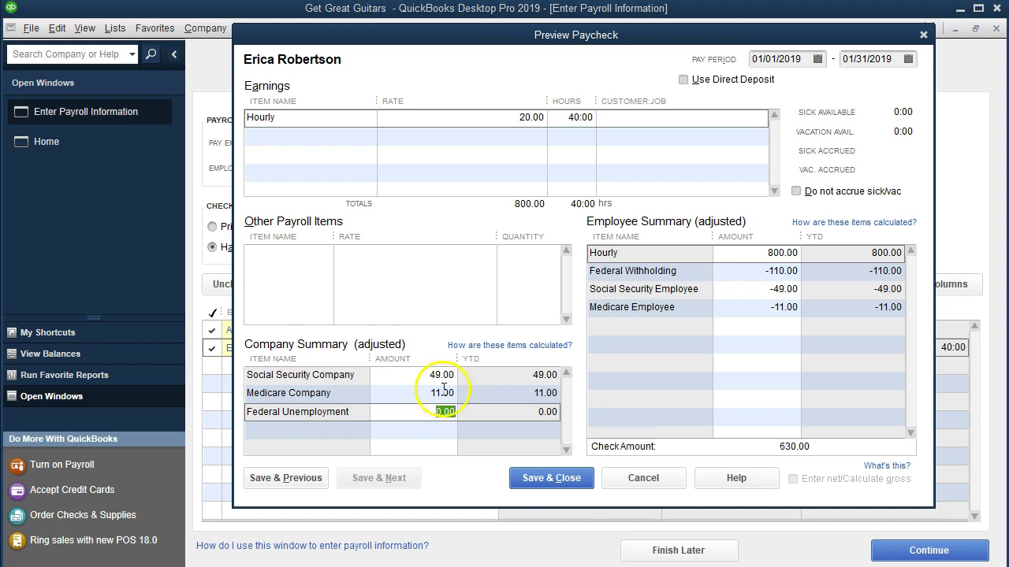
# Save the hourly employee's paycheck, create the paychecks for both employees, and dismiss the confirmation
pyautogui.click(552, 478)
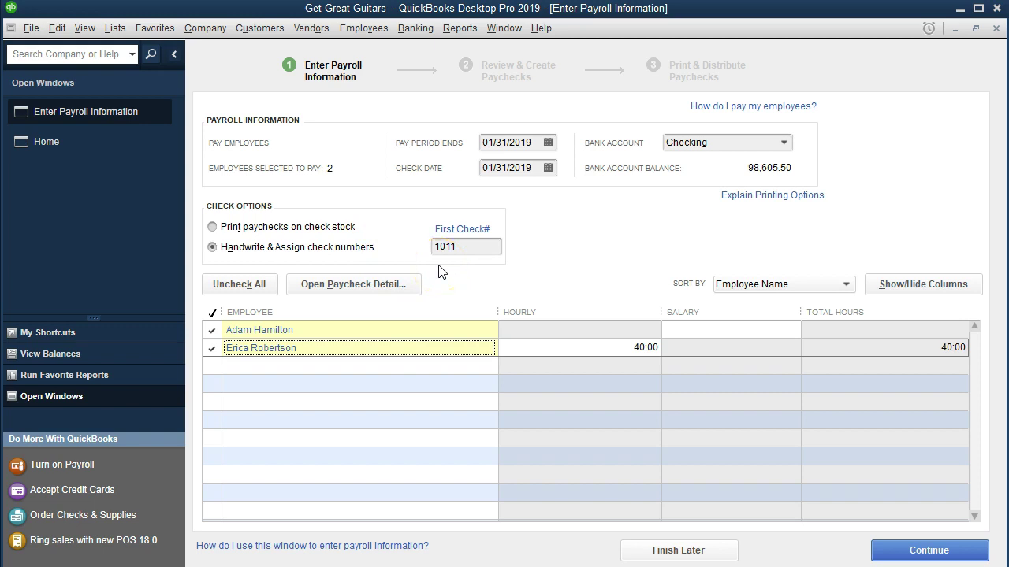
pyautogui.click(902, 556)
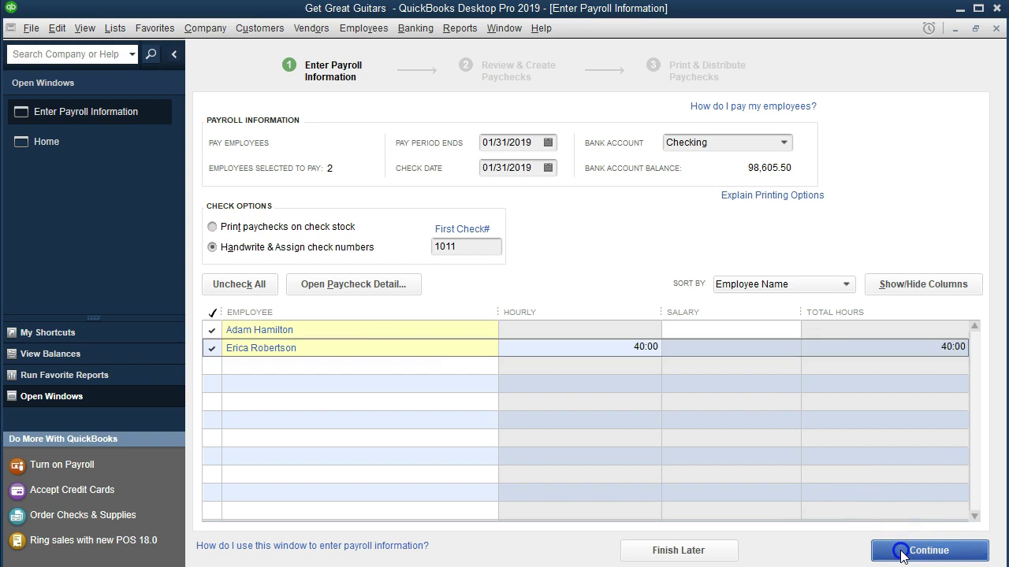
pyautogui.click(902, 555)
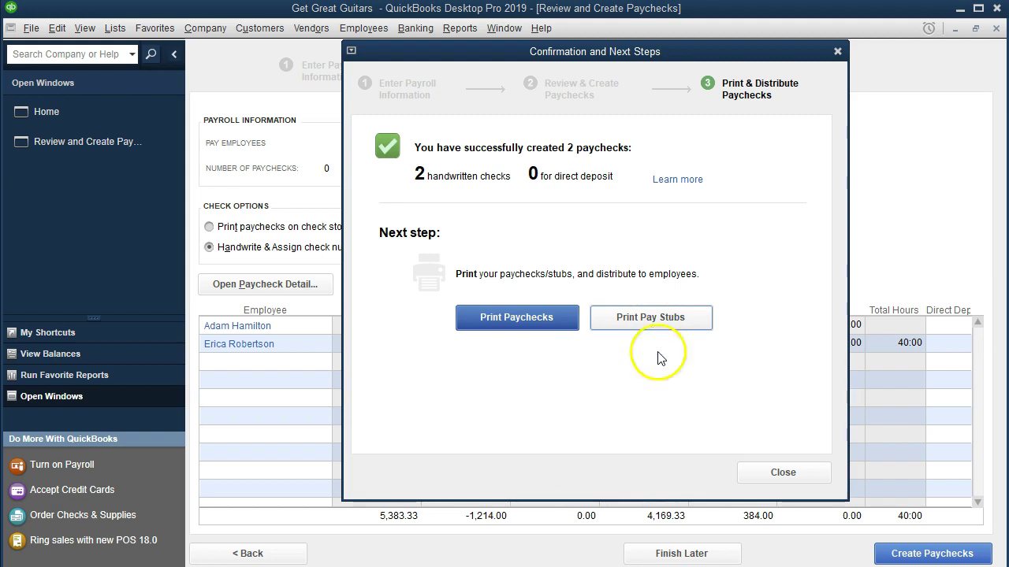
pyautogui.click(752, 473)
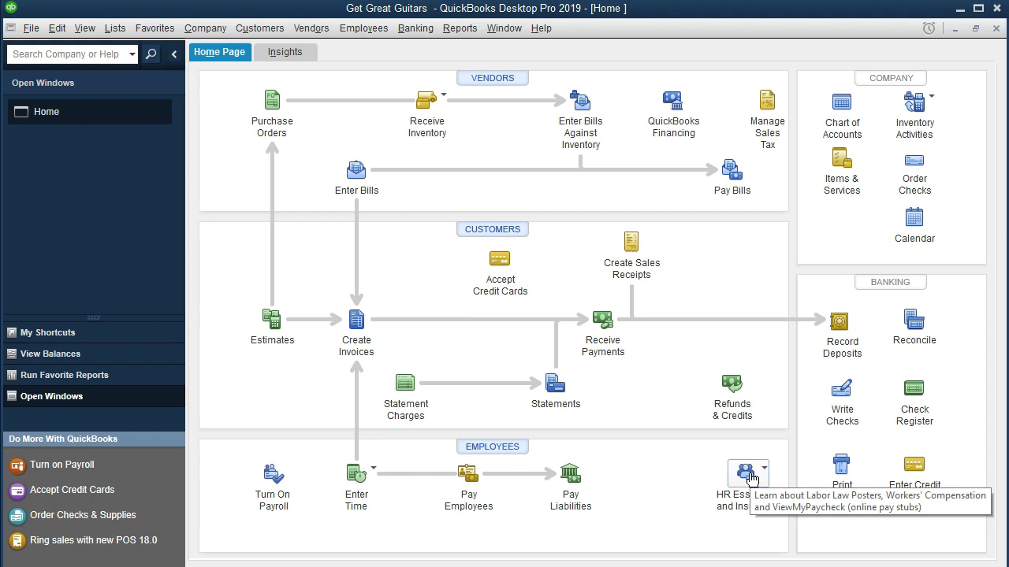
# Open the Checking account register and select each of the two 01/31/2019 paycheck entries
pyautogui.click(416, 28)
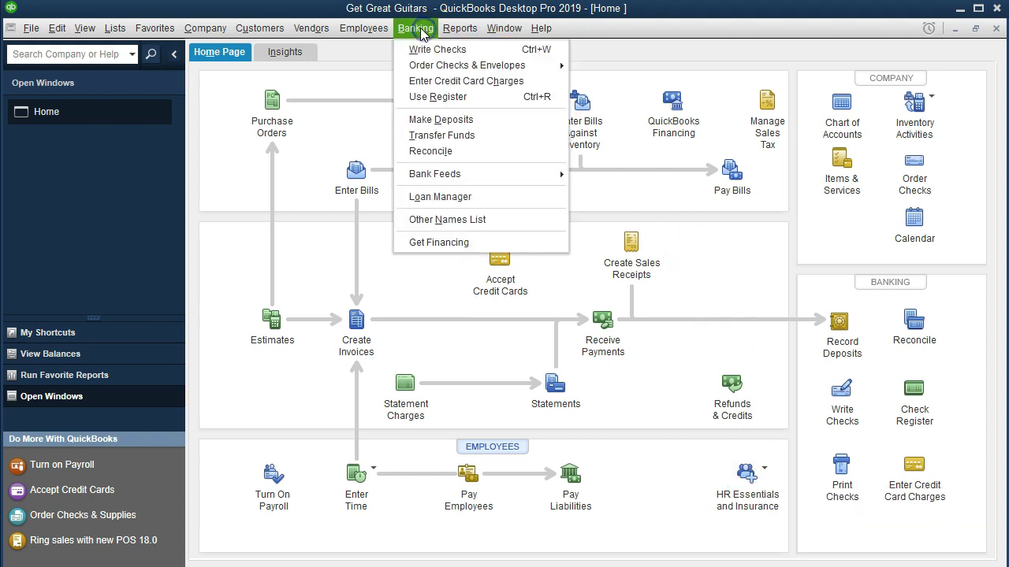
pyautogui.click(484, 103)
pyautogui.click(416, 94)
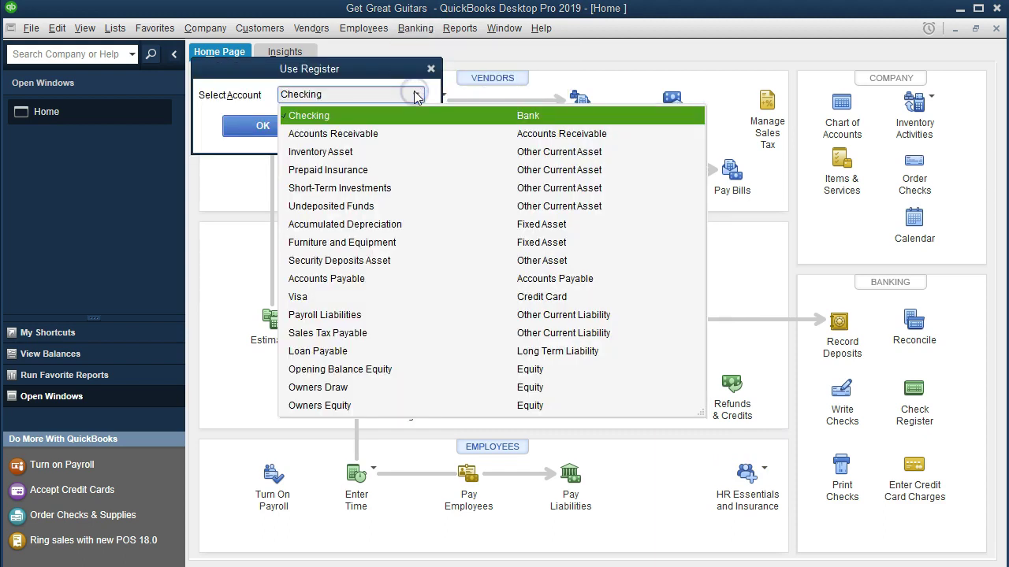
pyautogui.click(415, 95)
pyautogui.click(298, 128)
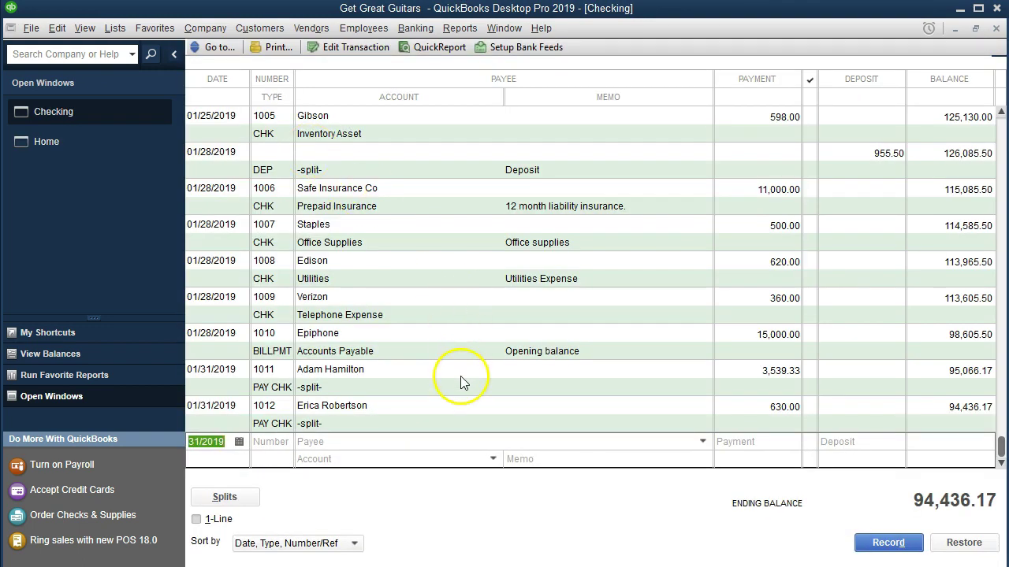
pyautogui.click(282, 370)
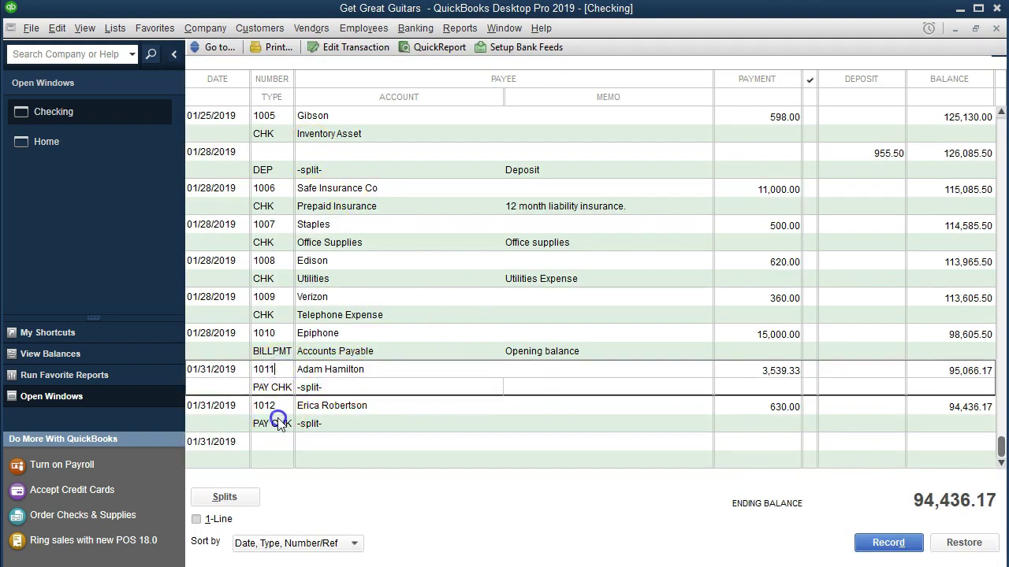
pyautogui.click(276, 421)
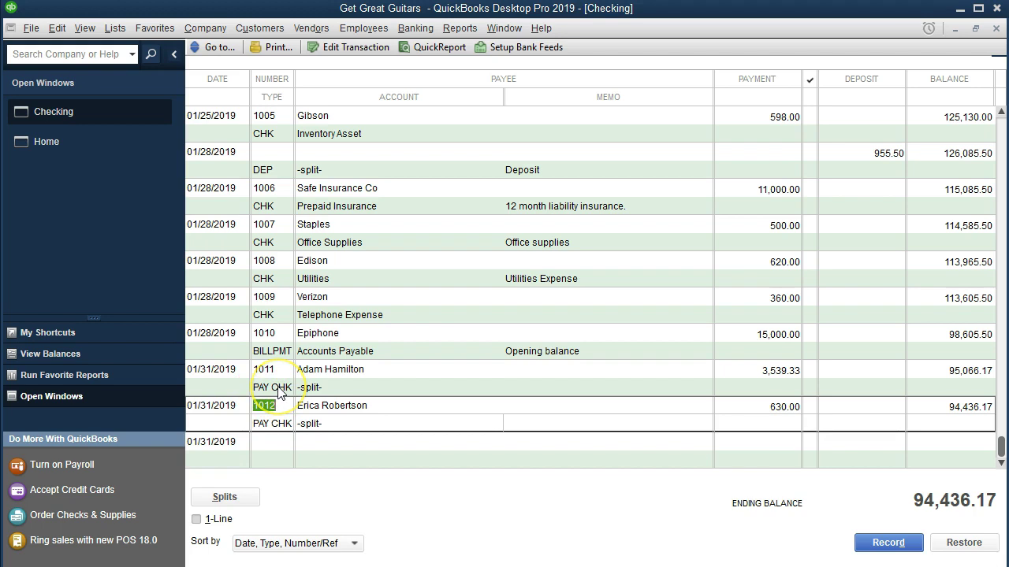
# Open the salaried employee's paycheck from the register, review its paycheck detail, and close the detail
pyautogui.doubleClick(278, 392)
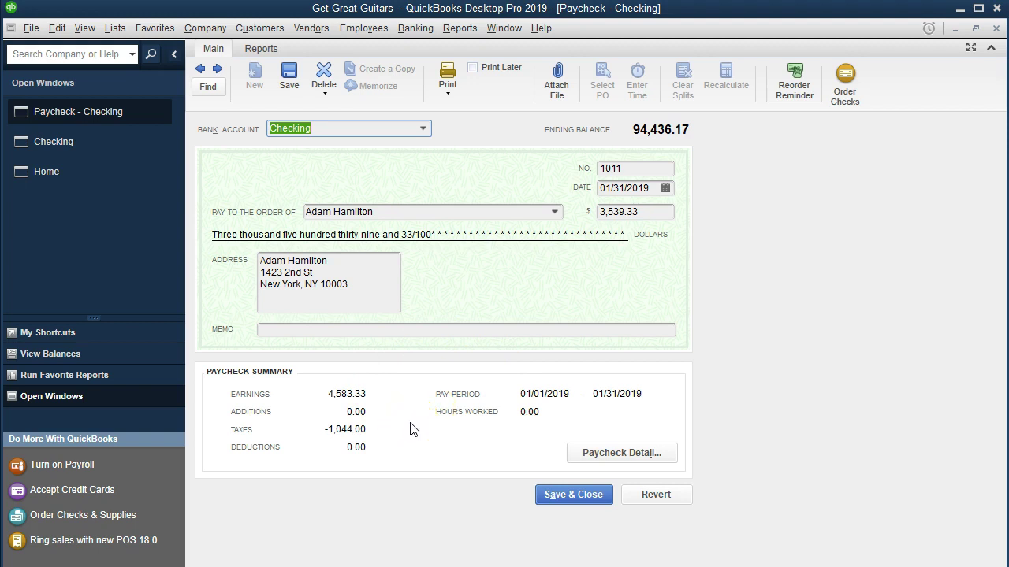
pyautogui.click(623, 460)
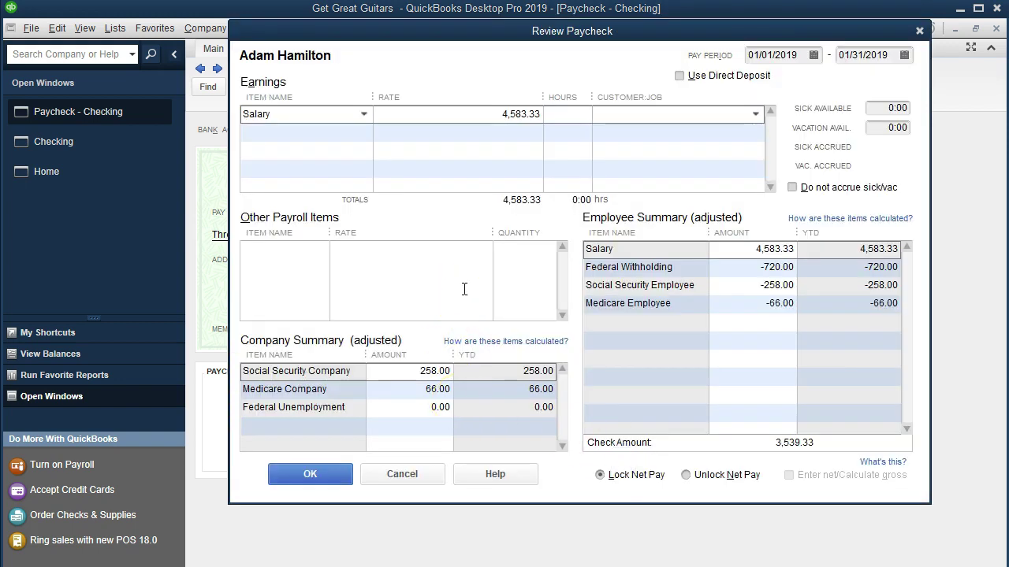
pyautogui.click(920, 30)
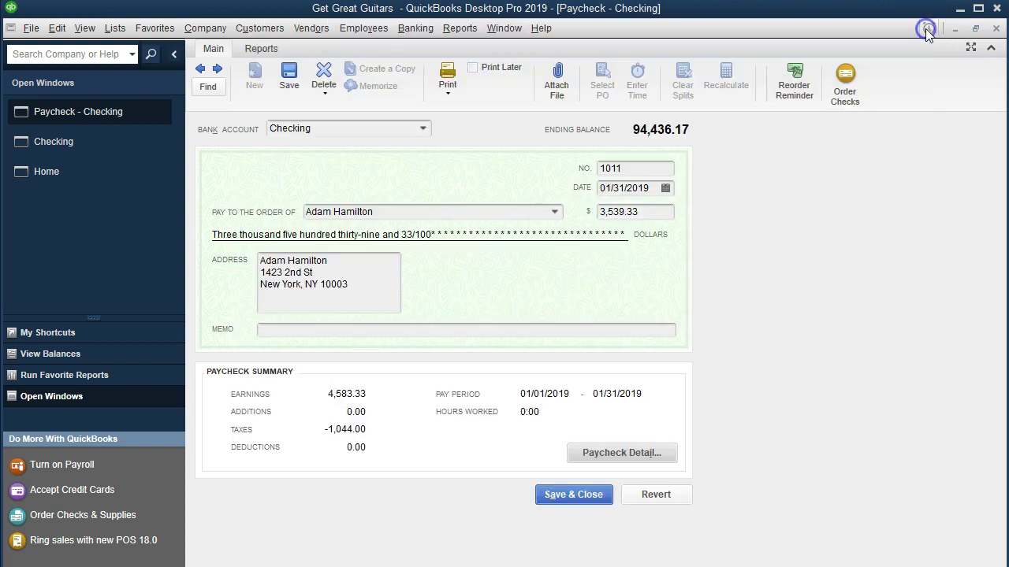
# Preview the salaried employee's pay stub, zoom in on its earnings and taxes, and return to the Checking register
pyautogui.click(452, 92)
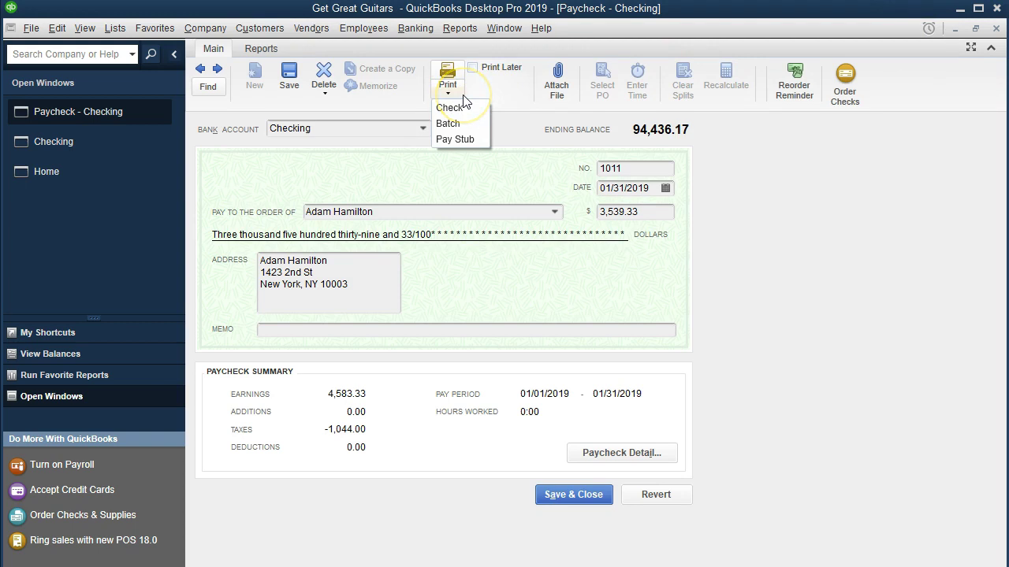
pyautogui.click(455, 138)
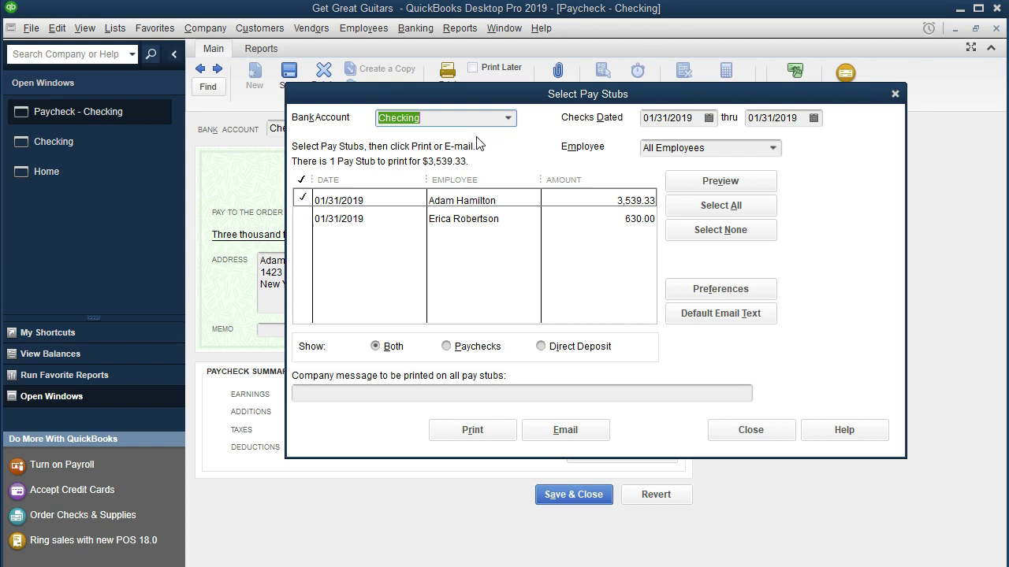
pyautogui.click(687, 184)
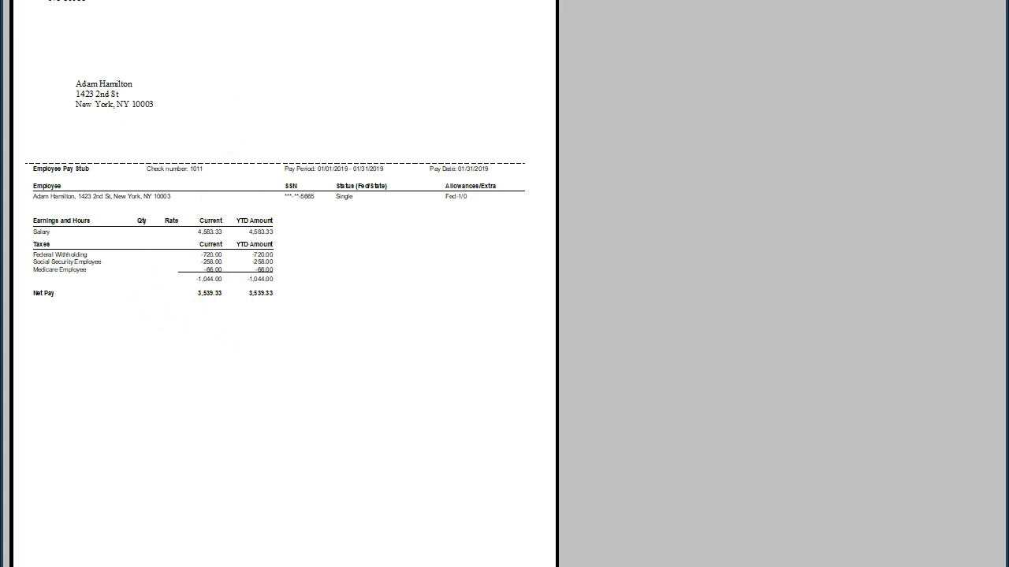
pyautogui.click(238, 232)
pyautogui.click(240, 234)
pyautogui.click(242, 237)
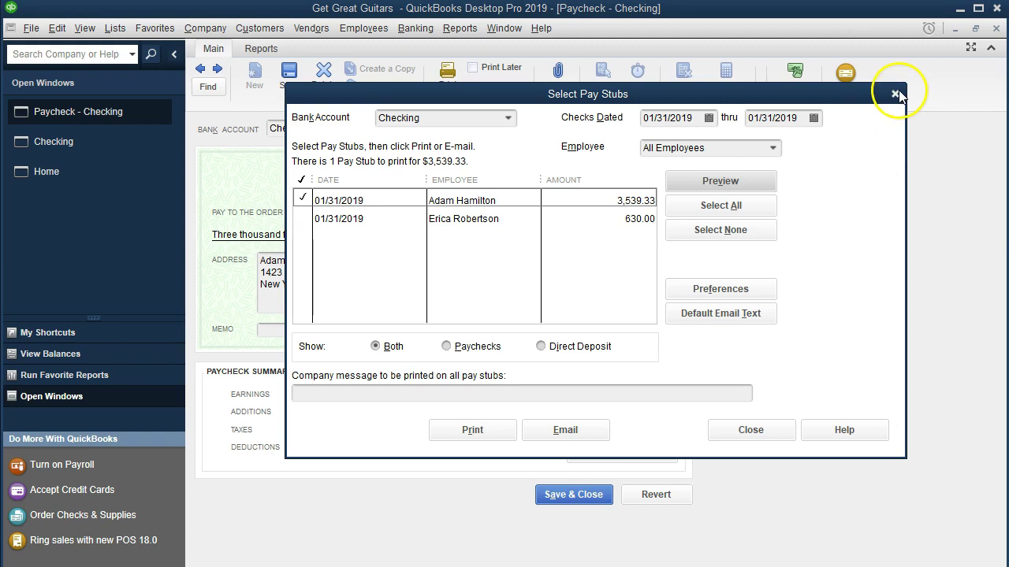
pyautogui.click(896, 94)
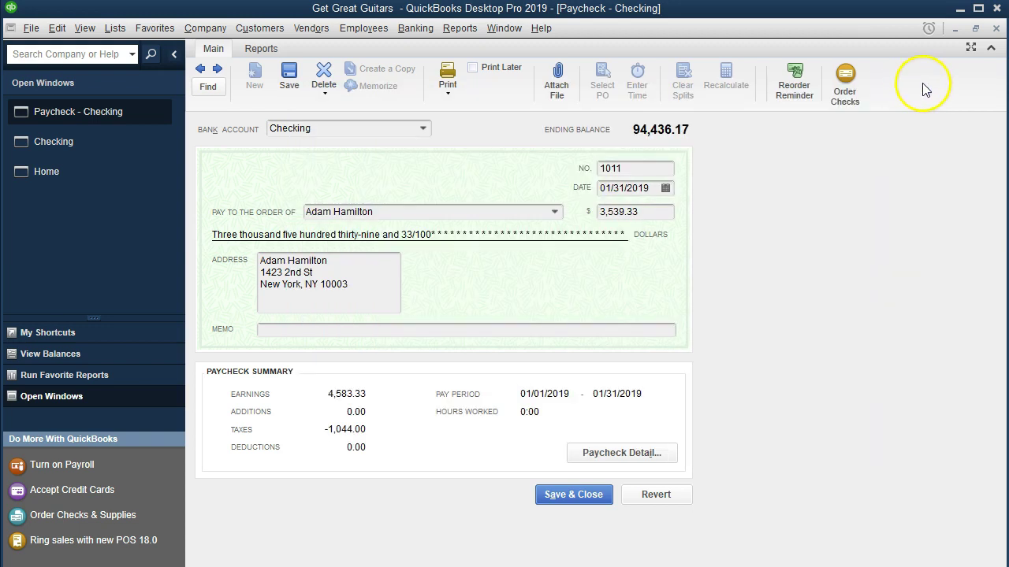
pyautogui.click(996, 28)
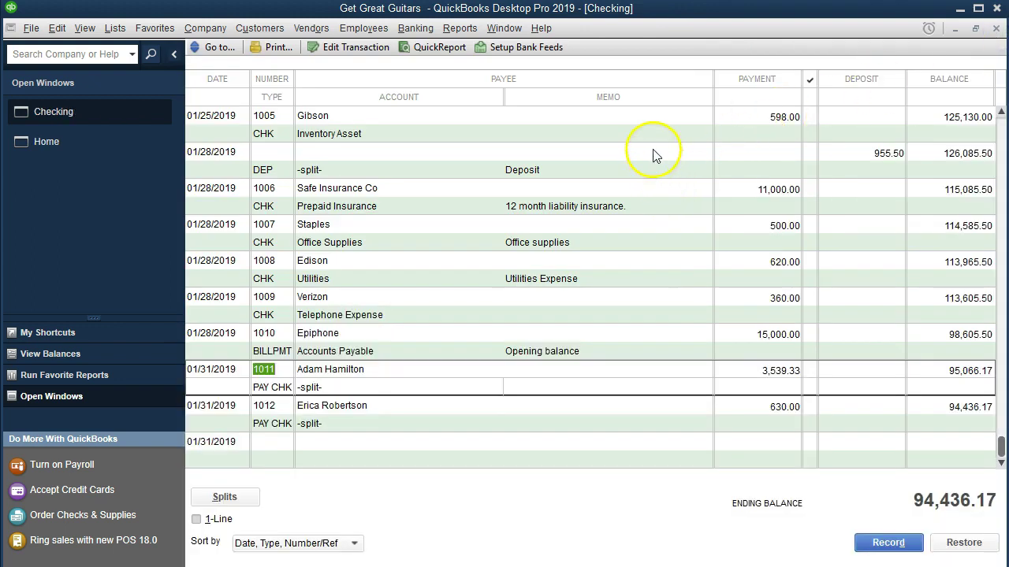
# Open the Balance Sheet Standard report and set its date range from 01/01/2019 to 12/31/2019
pyautogui.click(464, 28)
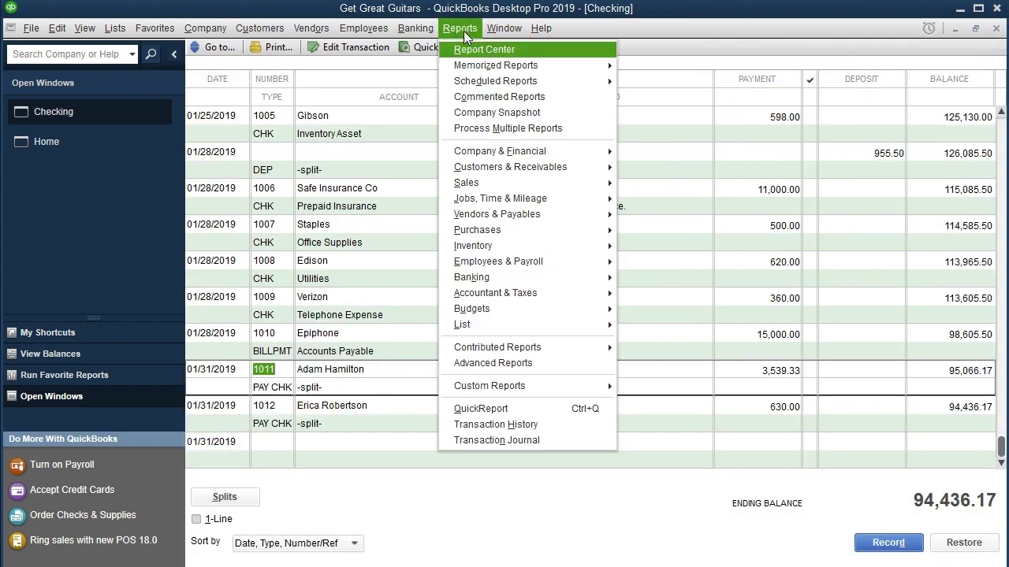
pyautogui.moveTo(605, 158)
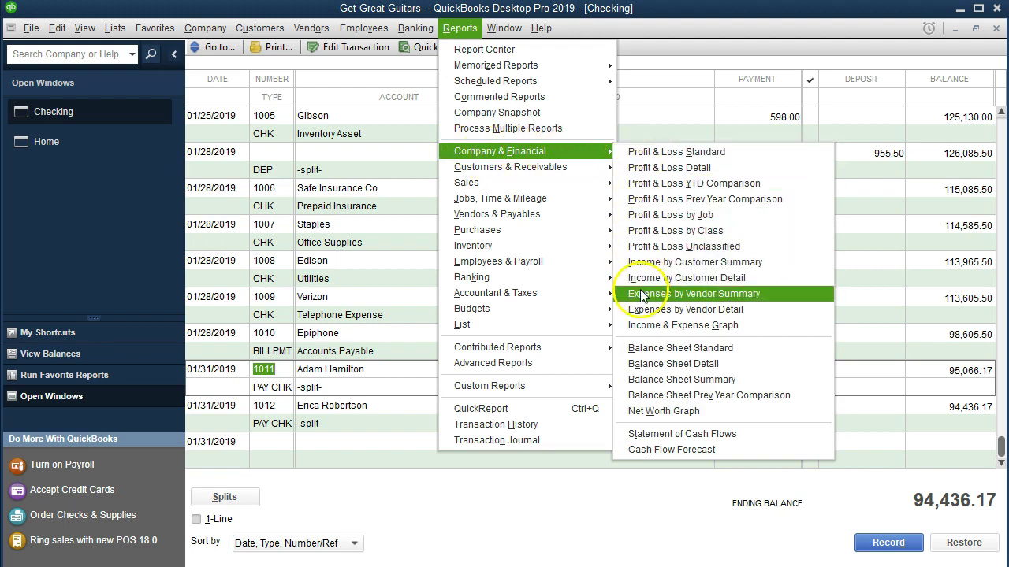
pyautogui.click(733, 349)
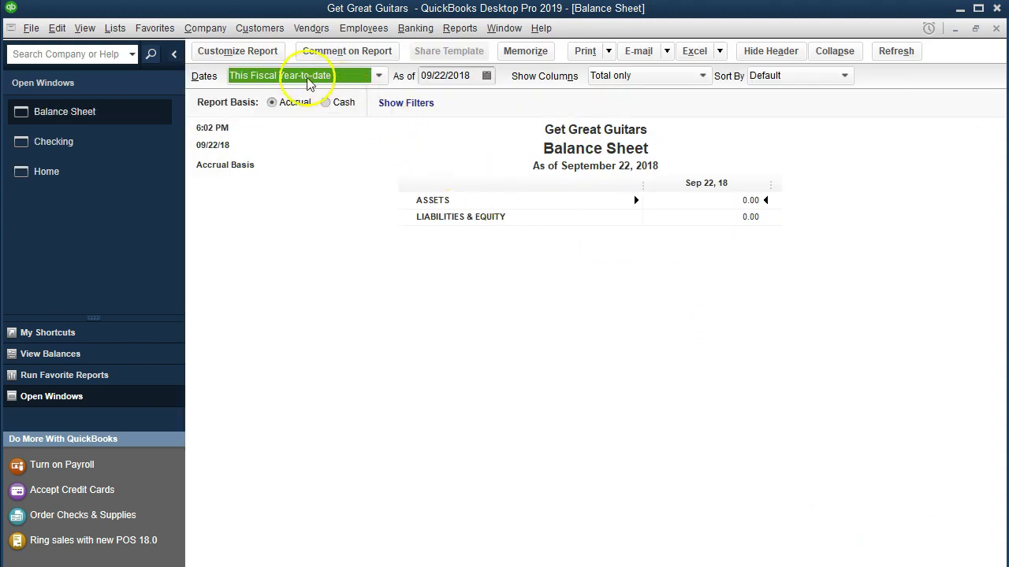
pyautogui.click(260, 53)
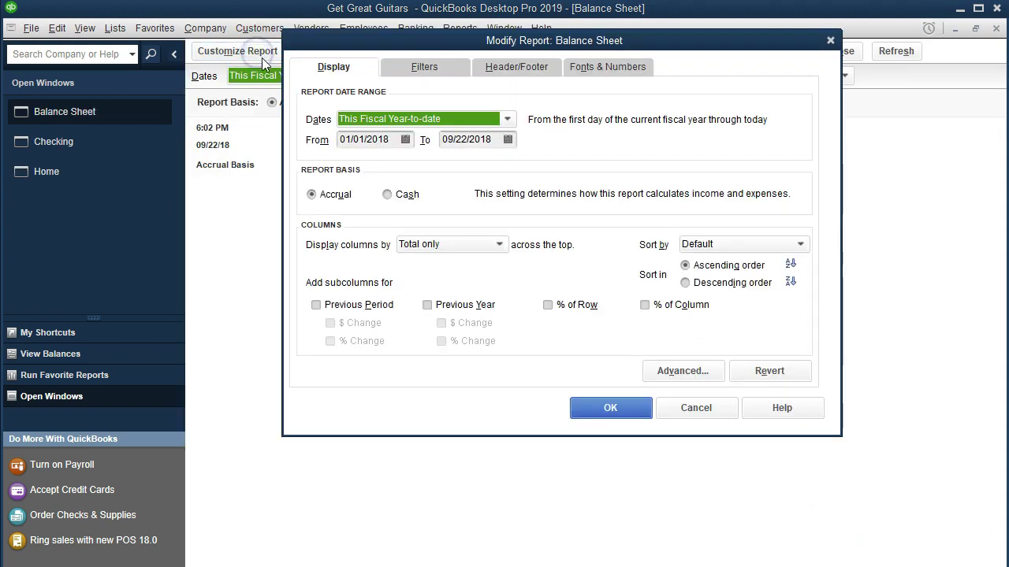
pyautogui.press('Tab')
pyautogui.write('0')
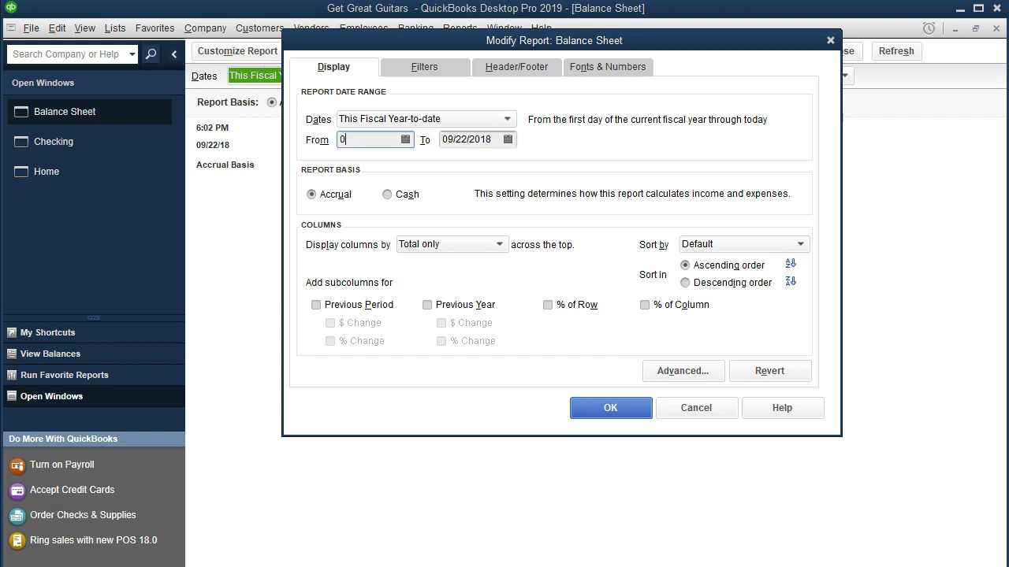
pyautogui.write('1/01/2019')
pyautogui.press('Tab')
pyautogui.write('12/31/2019')
pyautogui.press('Tab')
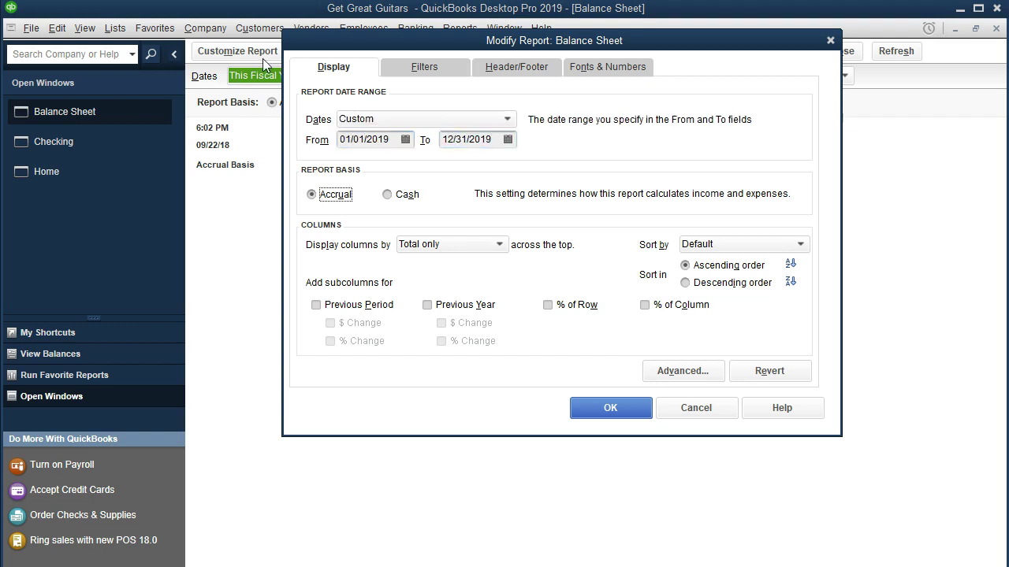
pyautogui.click(590, 405)
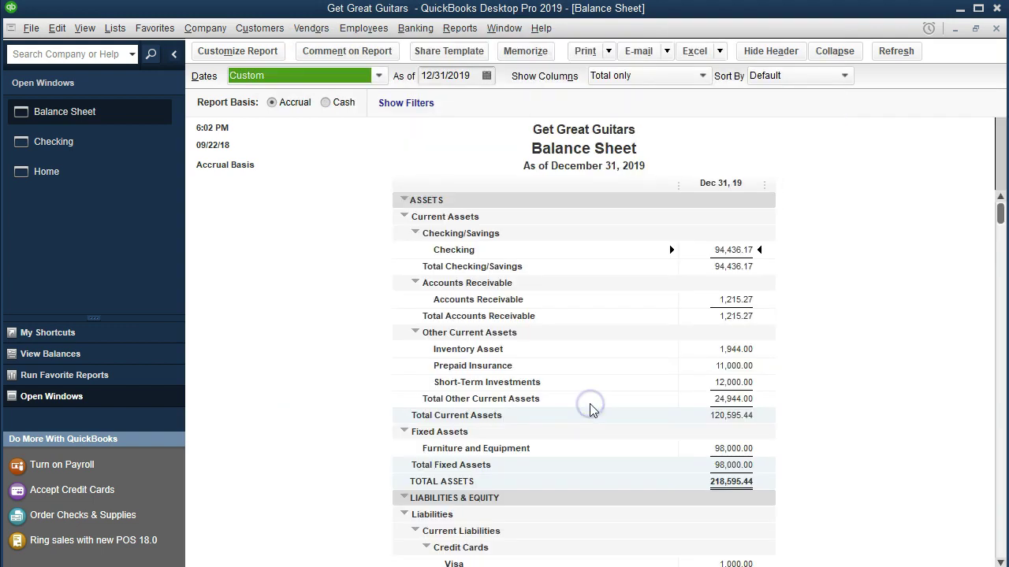
# Drill into the balance sheet's Checking balance, inspect the salaried employee's paycheck and the other transactions, and return to the balance sheet
pyautogui.doubleClick(706, 255)
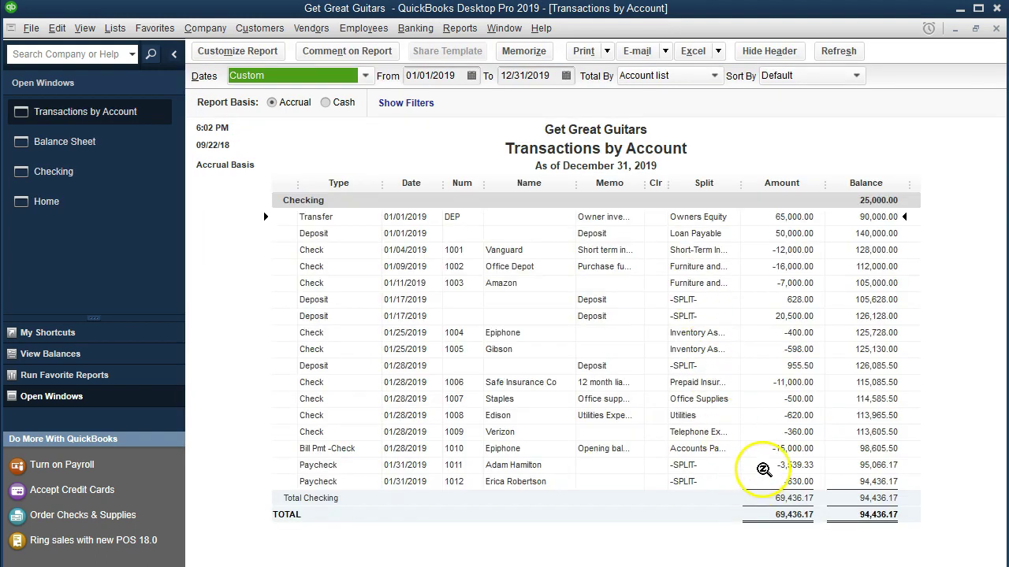
pyautogui.doubleClick(764, 469)
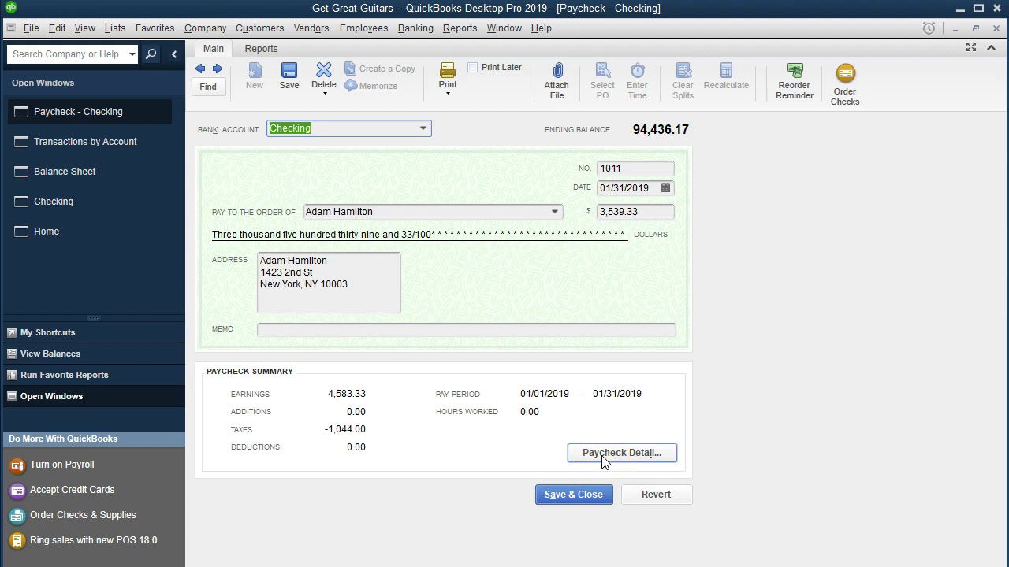
pyautogui.click(997, 28)
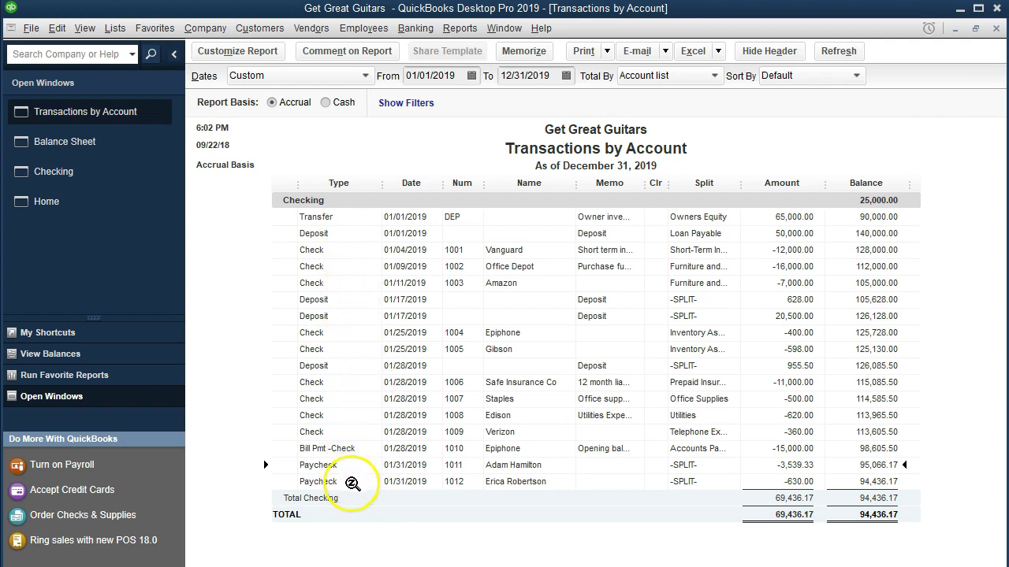
pyautogui.click(352, 449)
pyautogui.click(351, 433)
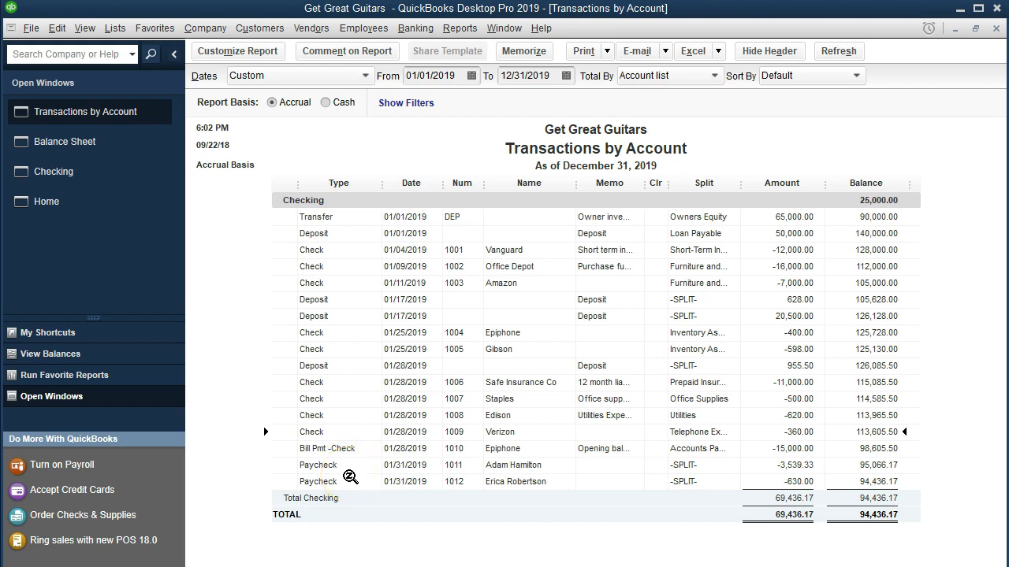
pyautogui.click(996, 30)
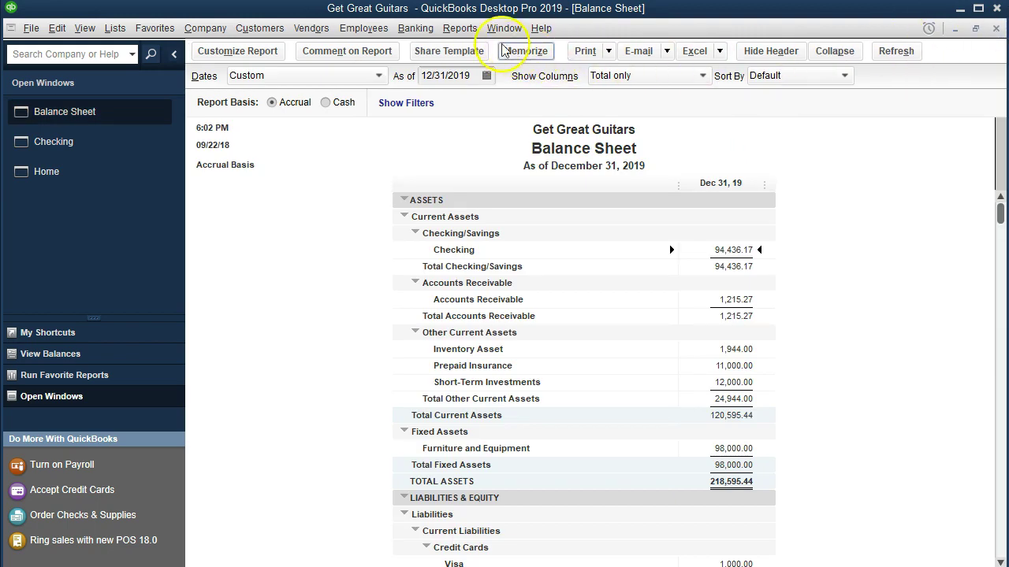
# Open the Profit & Loss Standard report and set its date range from 01/01/2019 to 12/31/2019
pyautogui.click(463, 30)
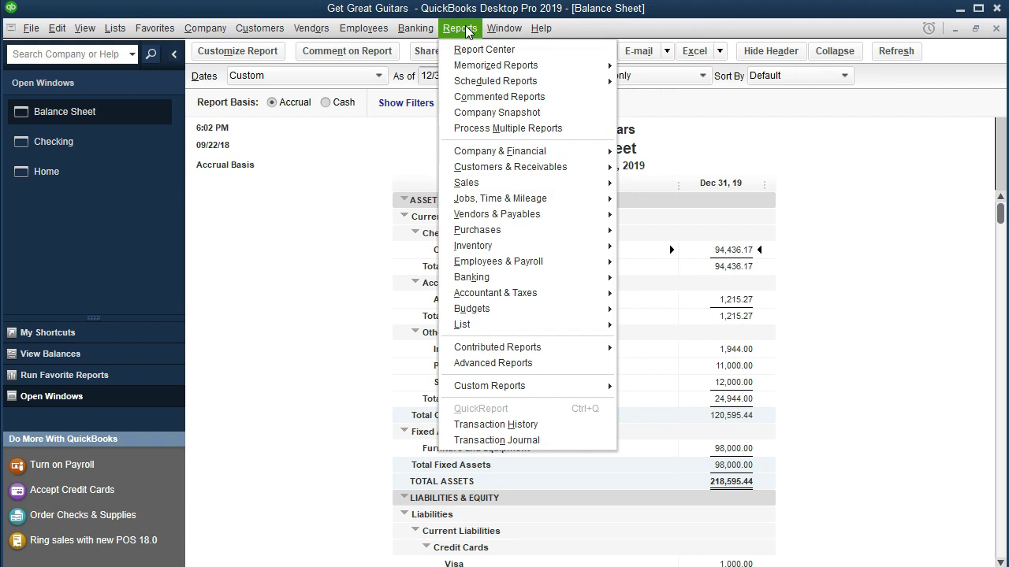
pyautogui.moveTo(520, 152)
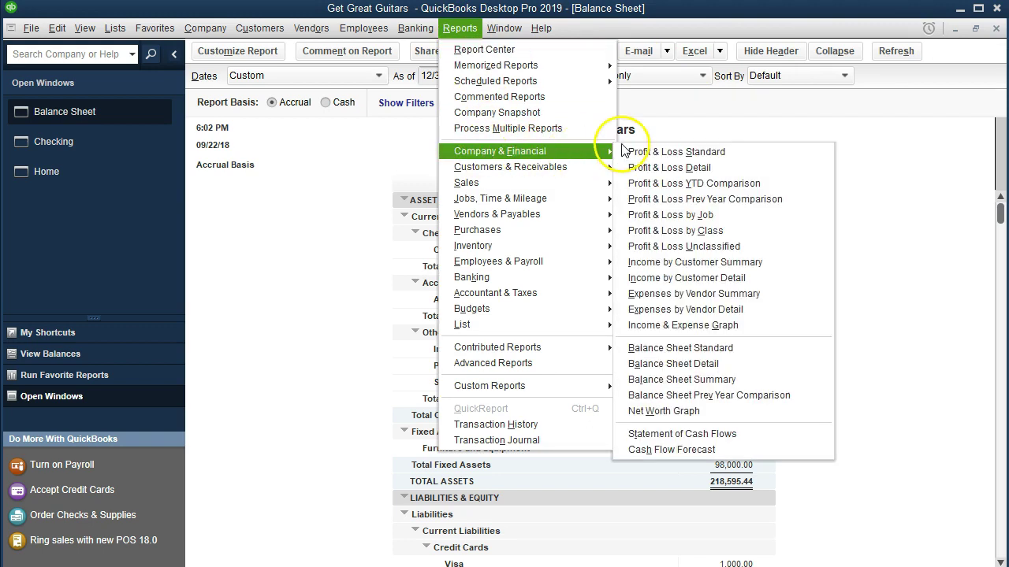
pyautogui.click(741, 151)
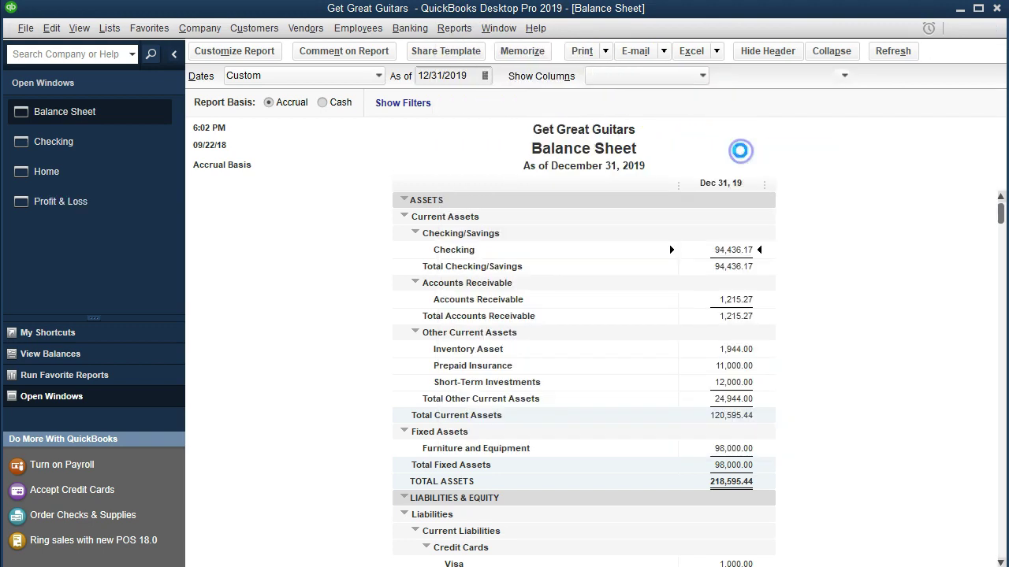
pyautogui.press('Tab')
pyautogui.write('01')
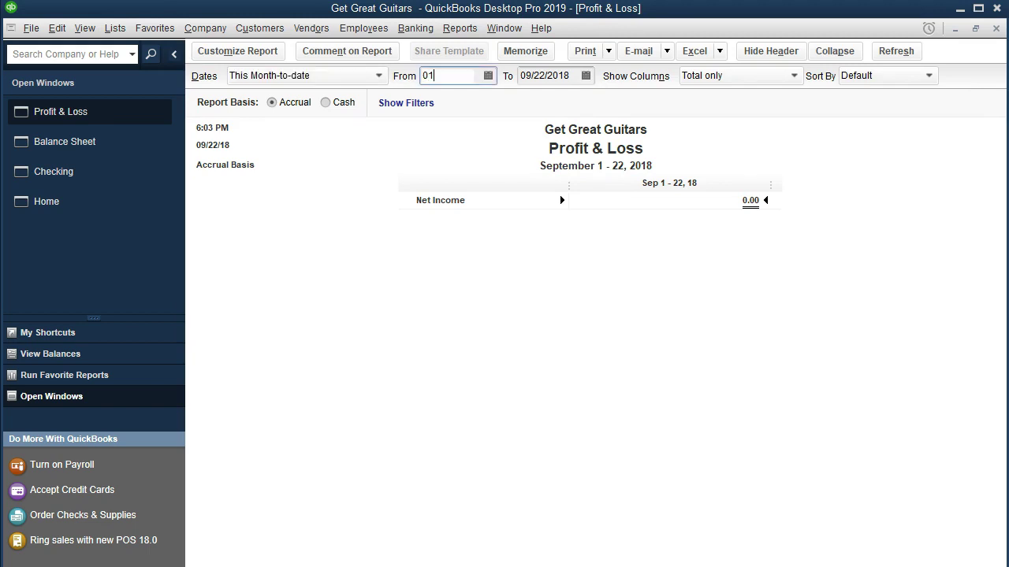
pyautogui.press('Tab')
pyautogui.write('1')
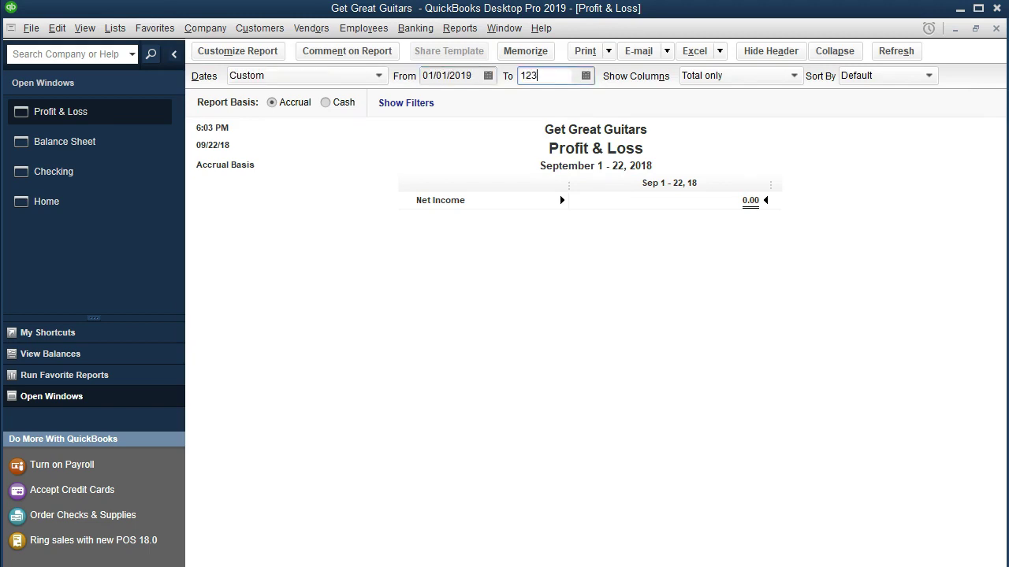
pyautogui.write('2/31/2019')
pyautogui.press('Tab')
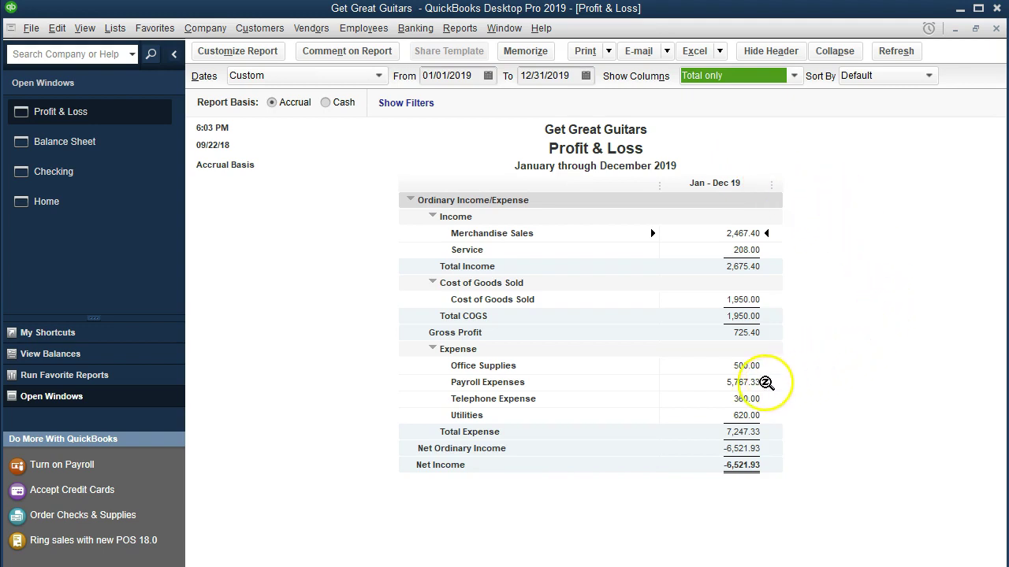
# Drill into Payroll Expenses, inspect the salaried employee's paycheck detail, and return to the transaction detail report
pyautogui.click(758, 383)
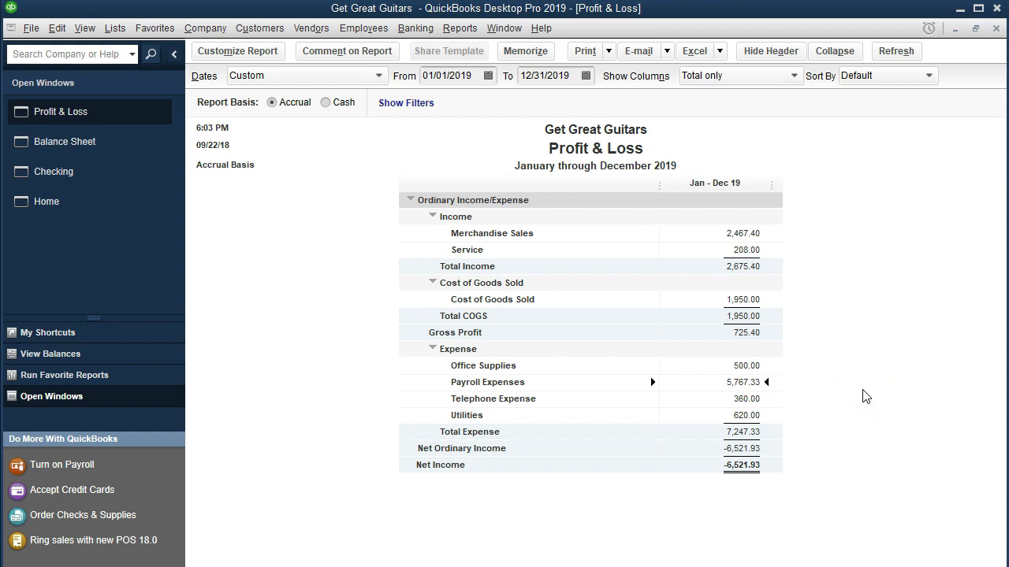
pyautogui.click(745, 384)
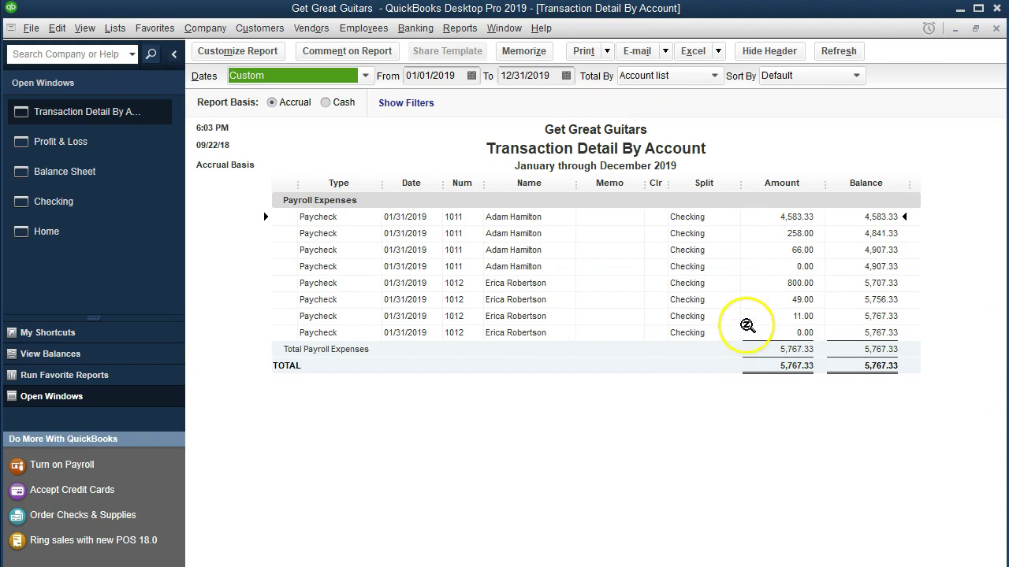
pyautogui.doubleClick(765, 214)
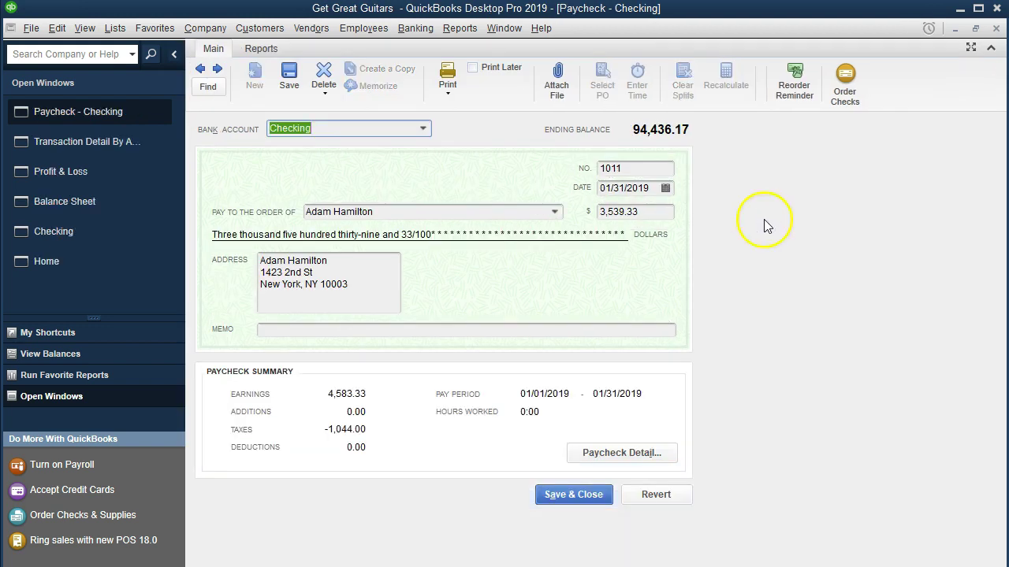
pyautogui.click(658, 459)
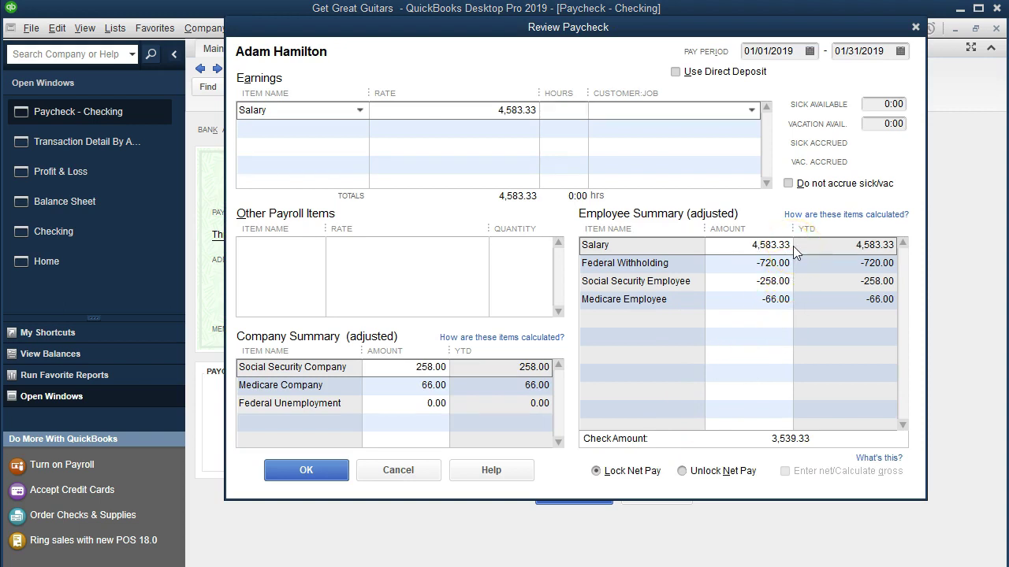
pyautogui.click(457, 387)
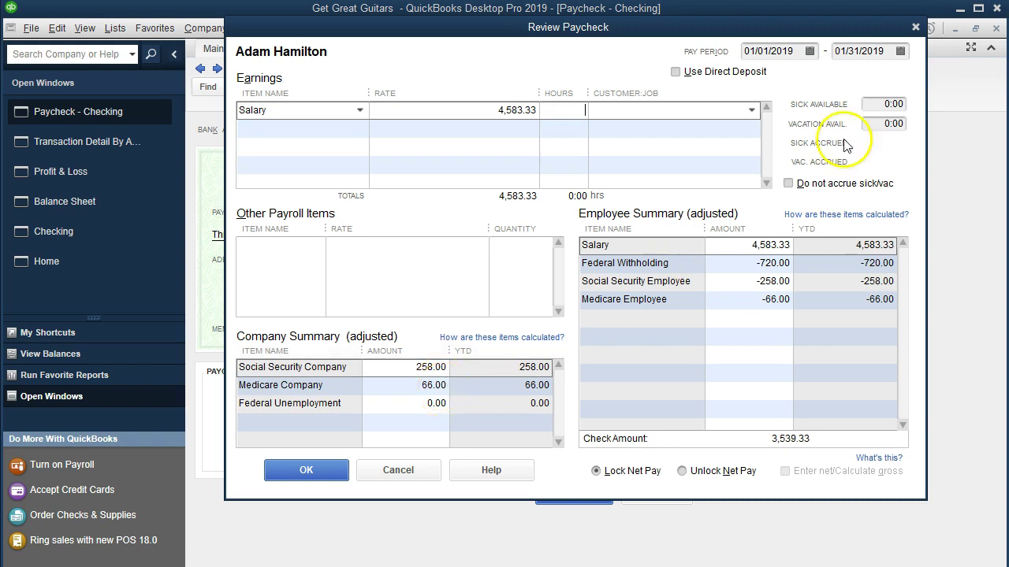
pyautogui.click(915, 27)
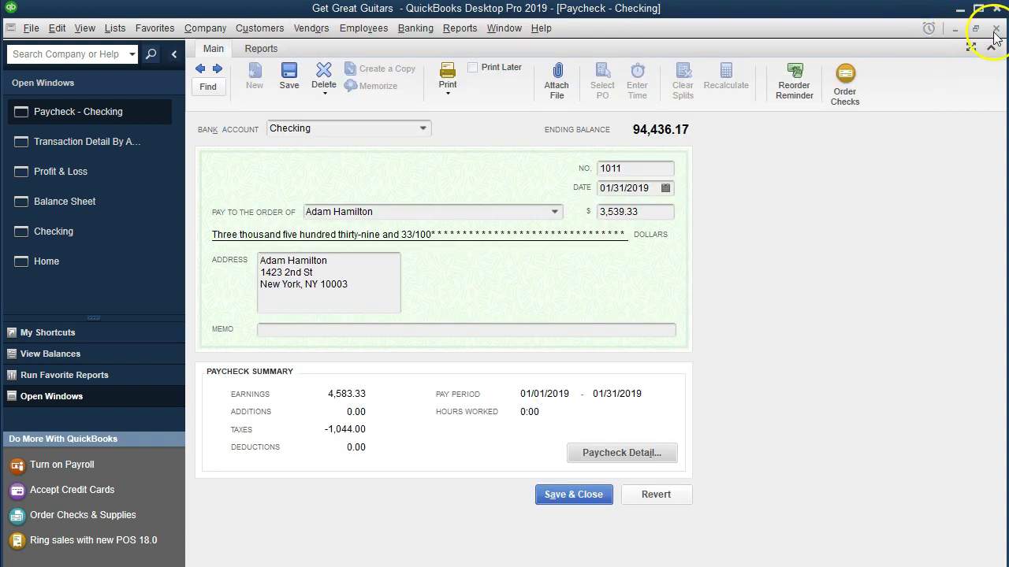
pyautogui.click(996, 28)
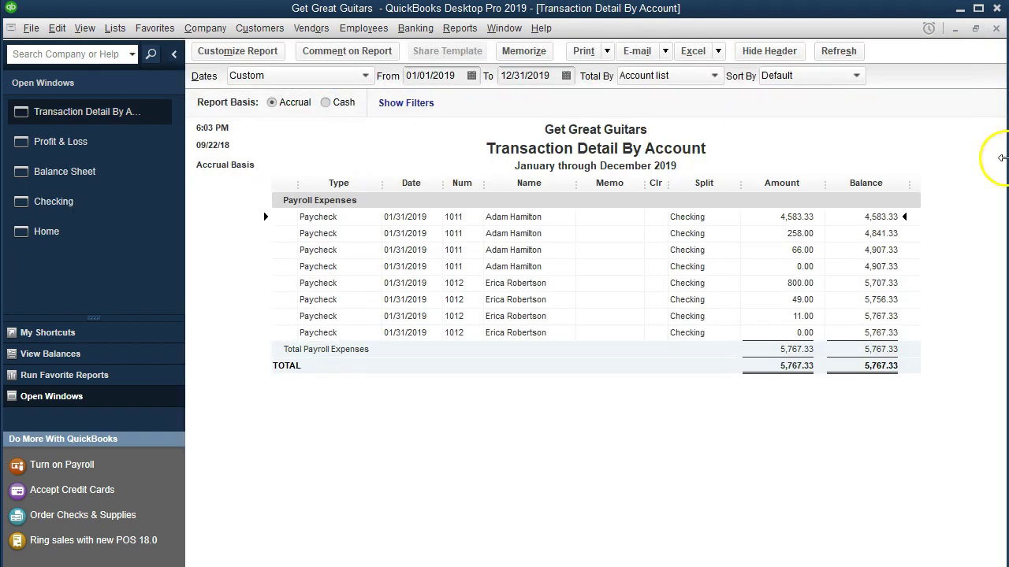
# Examine the salaried employee's wage and employer tax lines under Payroll Expenses, and return to the Profit & Loss report
pyautogui.click(802, 219)
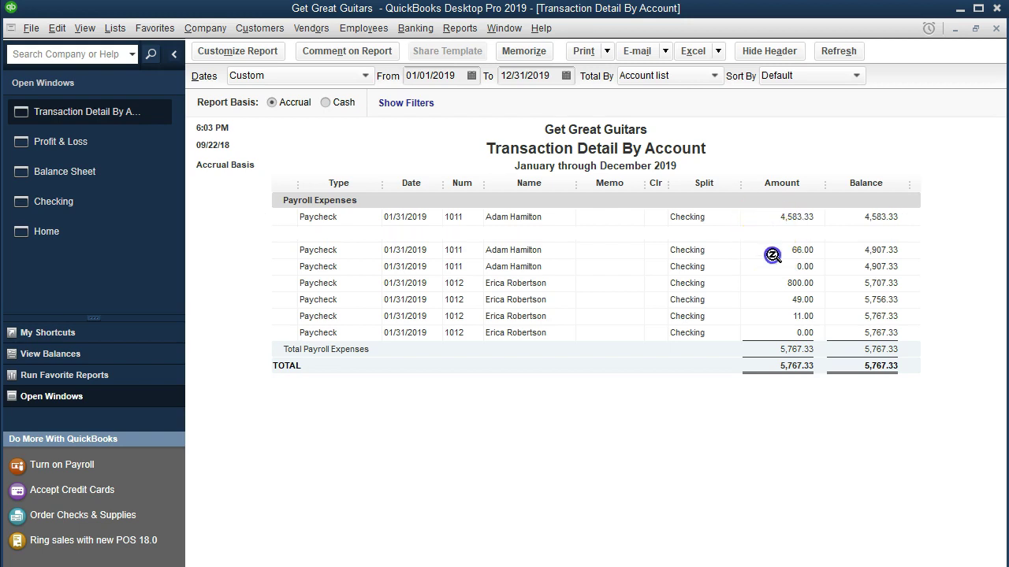
pyautogui.click(773, 248)
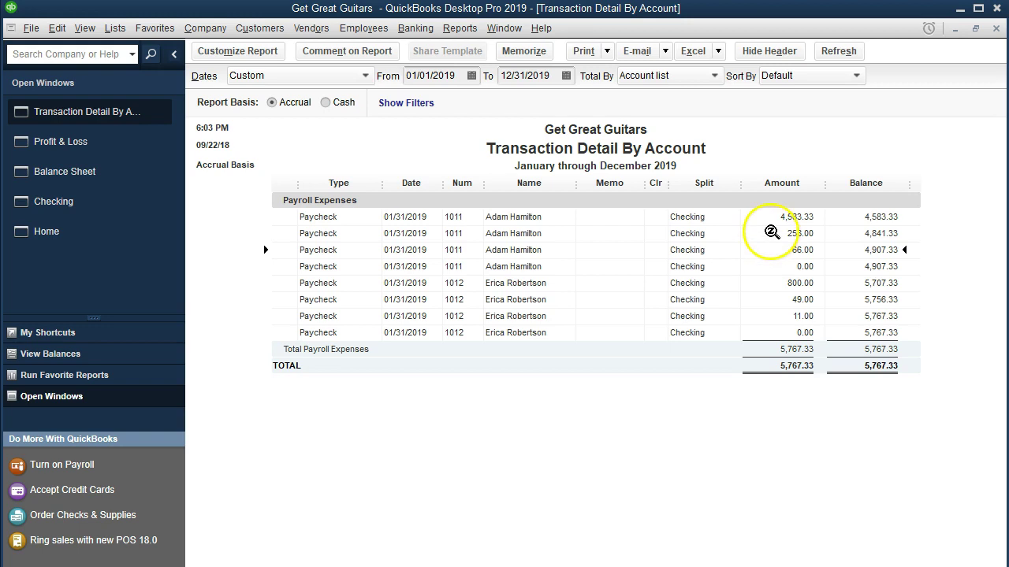
pyautogui.click(771, 216)
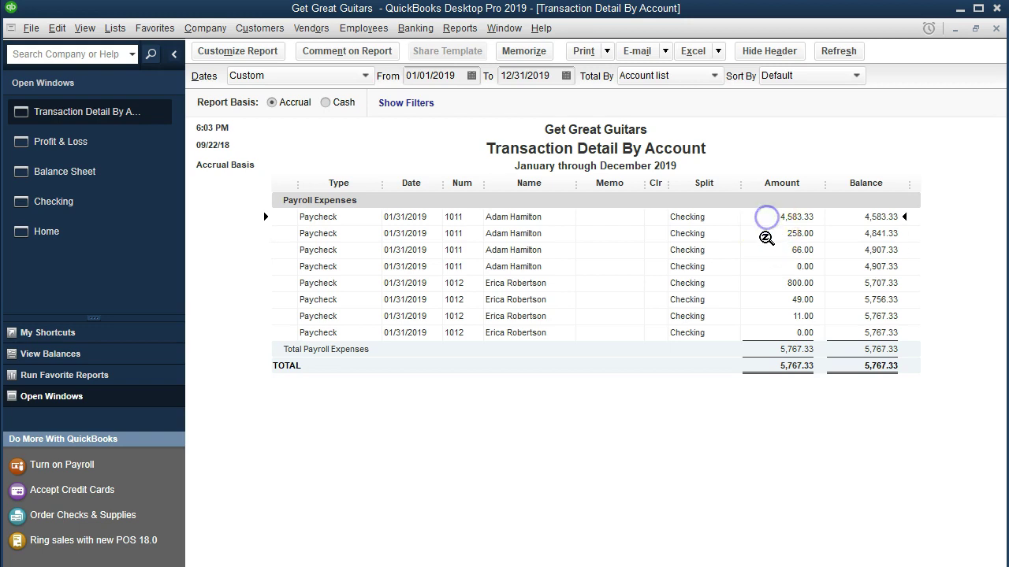
pyautogui.click(765, 236)
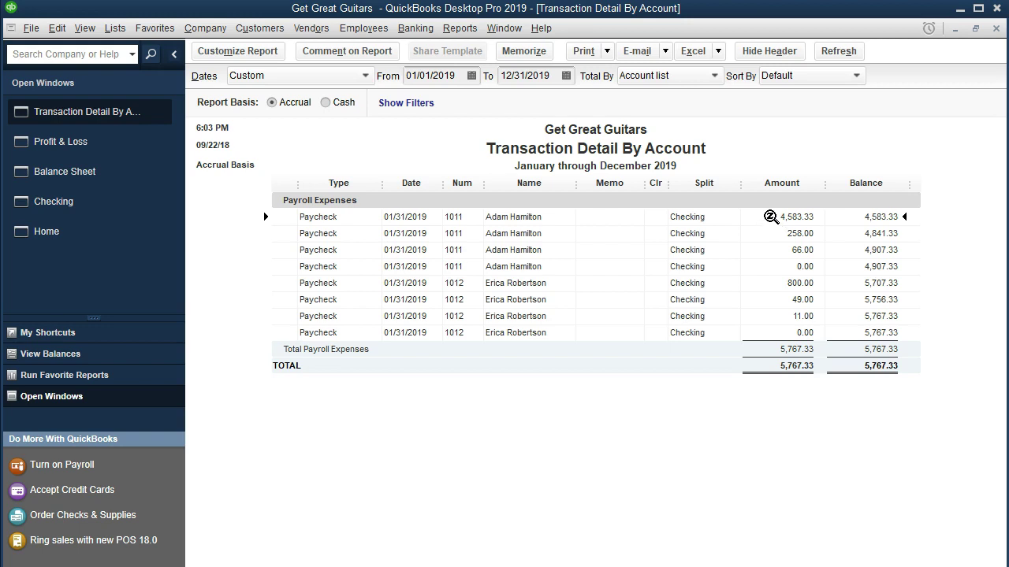
pyautogui.click(766, 233)
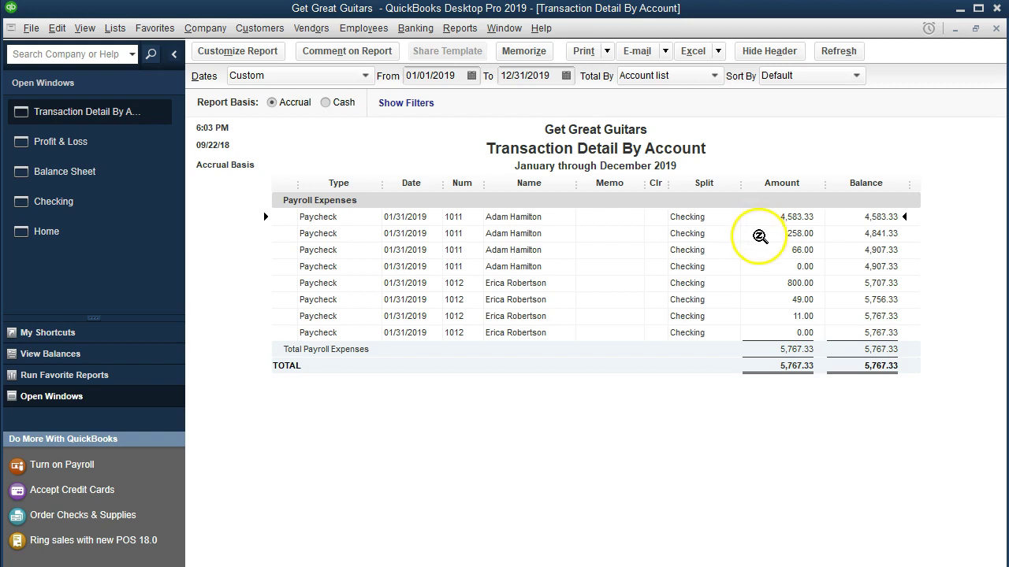
pyautogui.click(761, 254)
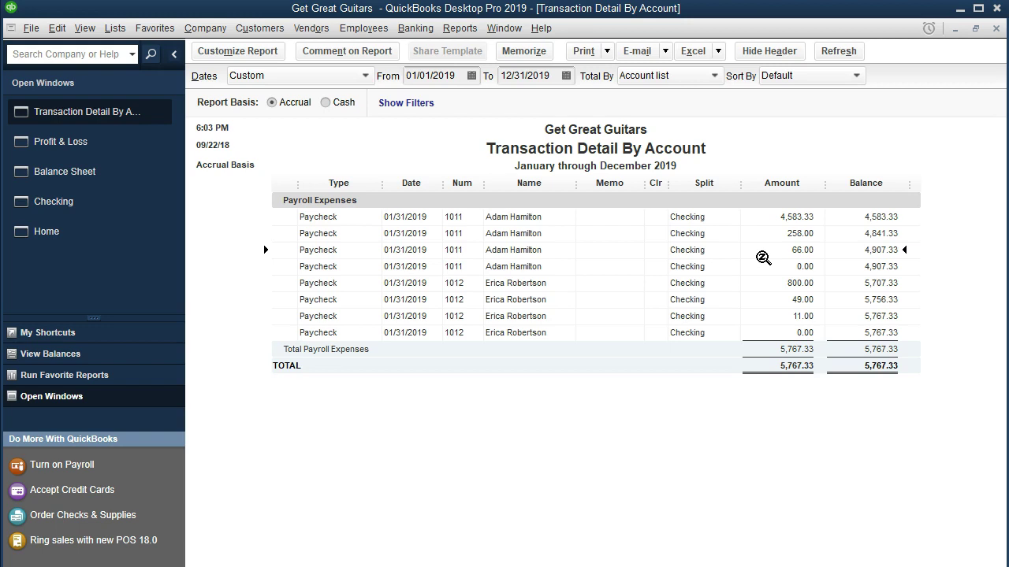
pyautogui.click(763, 217)
pyautogui.click(767, 234)
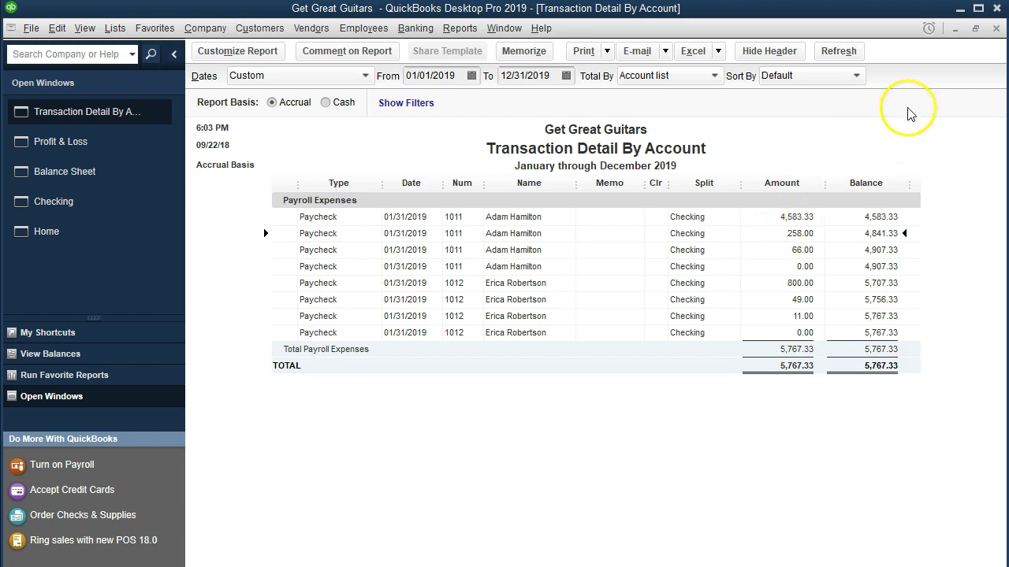
pyautogui.click(995, 28)
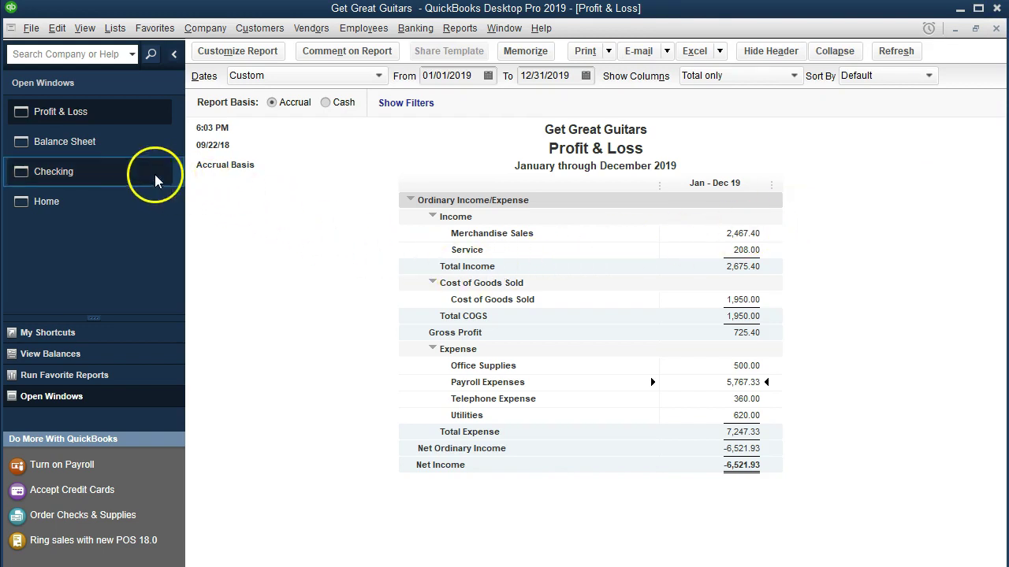
# Switch to the Balance Sheet report and drill into its Payroll Liabilities balance
pyautogui.click(119, 162)
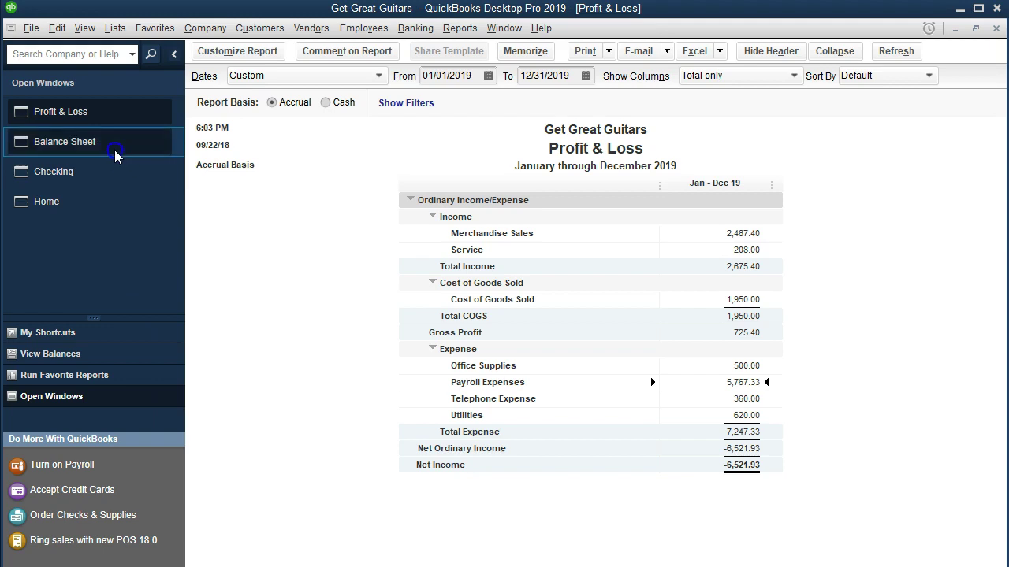
pyautogui.scroll(-4, 462, 252)
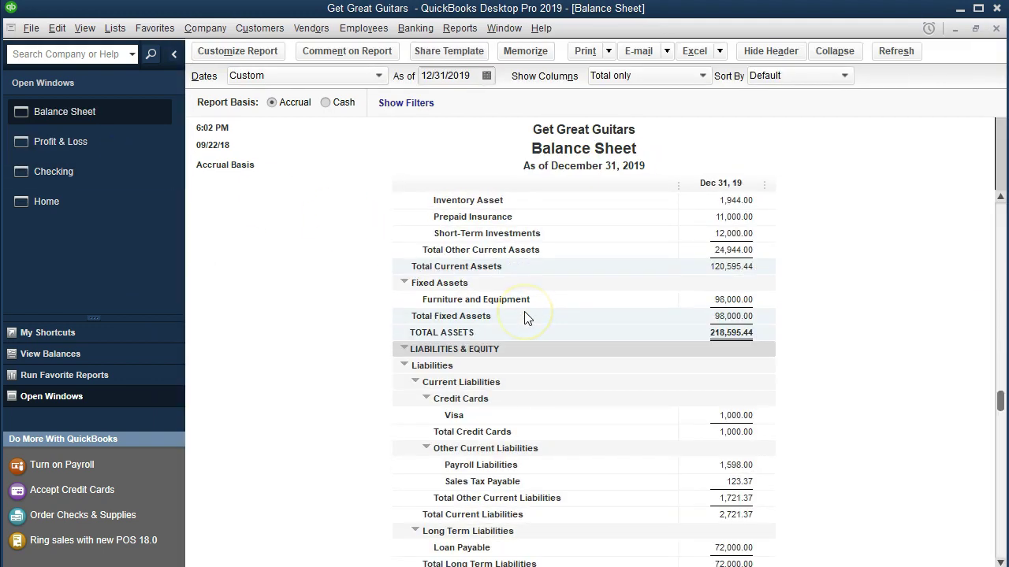
pyautogui.scroll(-2, 525, 316)
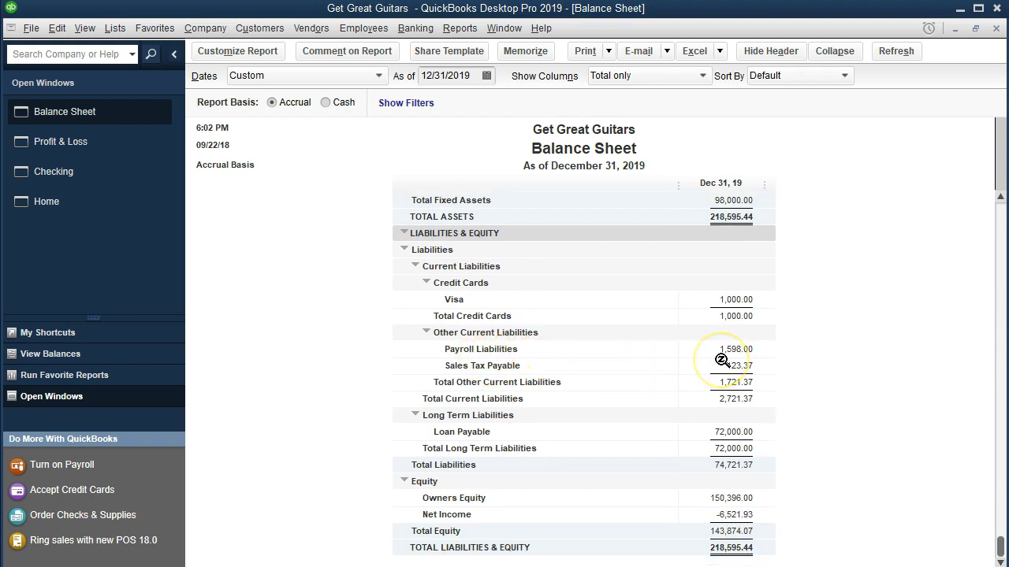
pyautogui.doubleClick(699, 348)
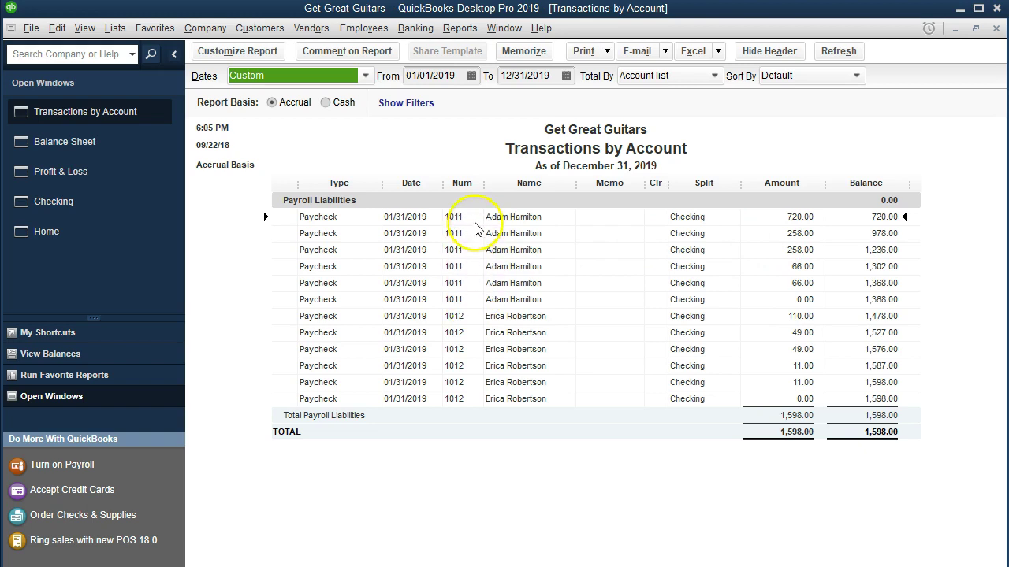
# Examine each withholding and employer tax line for both employees in Payroll Liabilities, and return to the balance sheet
pyautogui.click(772, 226)
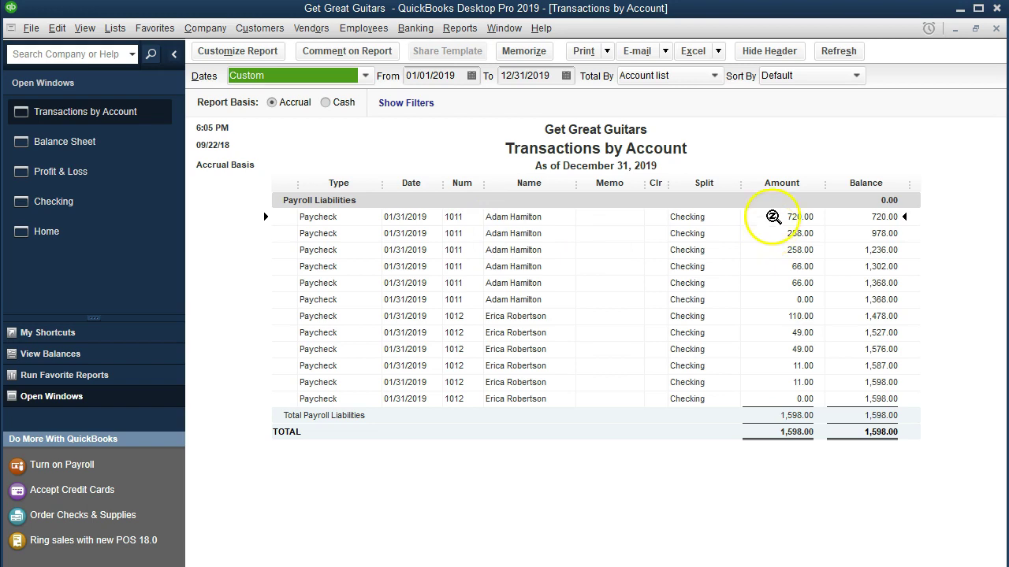
pyautogui.click(778, 232)
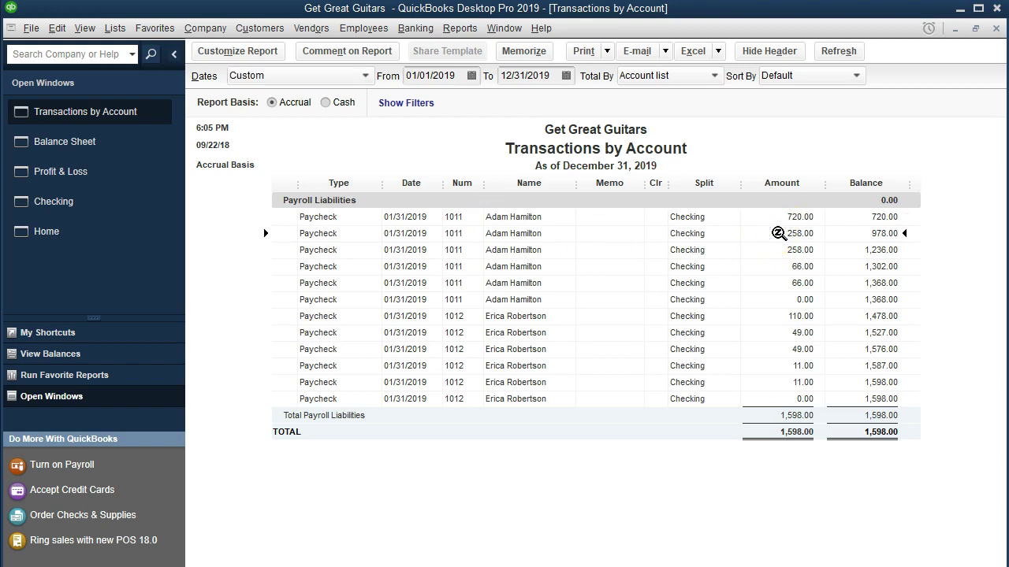
pyautogui.click(776, 249)
pyautogui.click(775, 257)
pyautogui.click(777, 268)
pyautogui.click(774, 282)
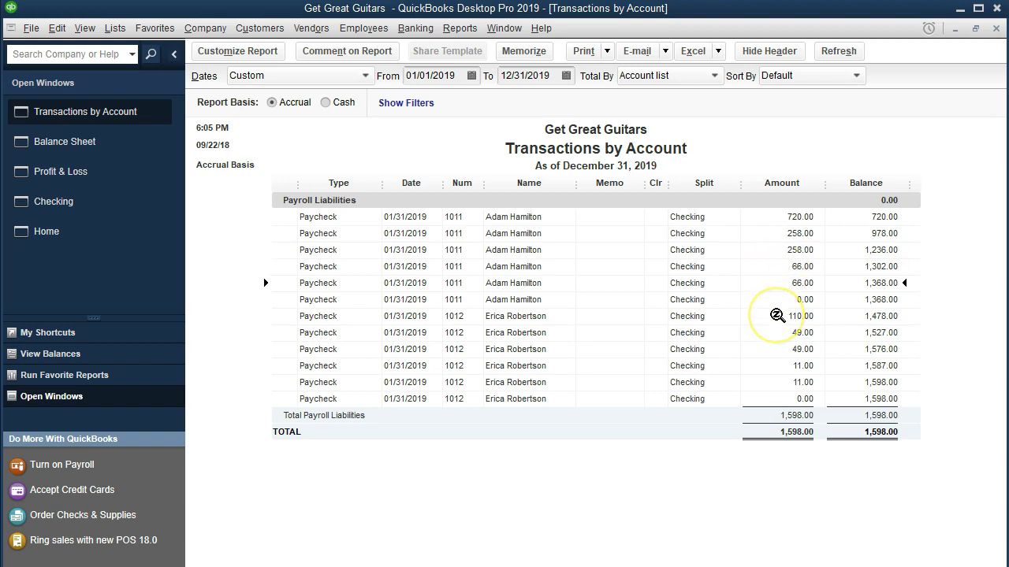
pyautogui.click(777, 315)
pyautogui.click(775, 332)
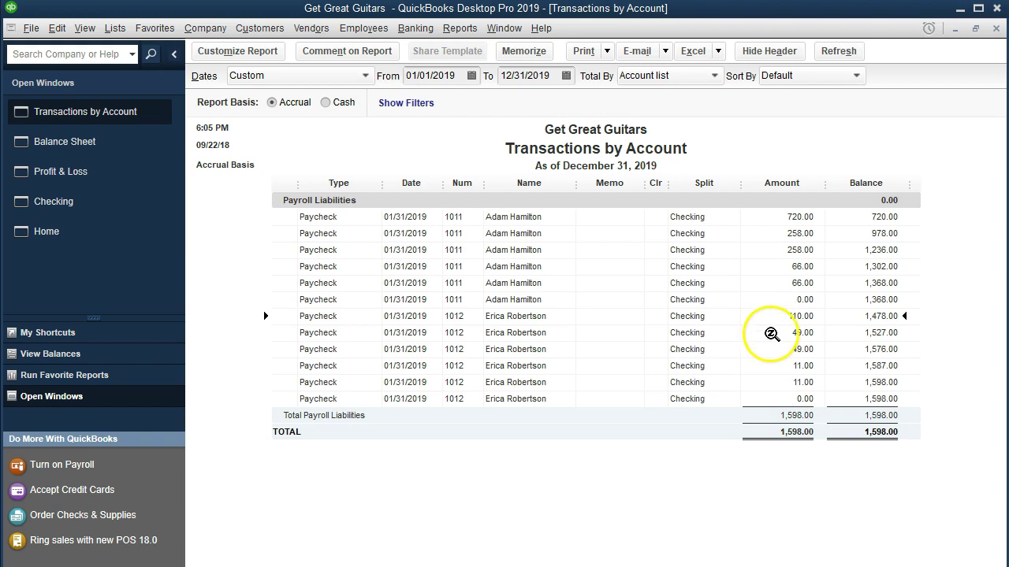
pyautogui.click(772, 349)
pyautogui.click(764, 367)
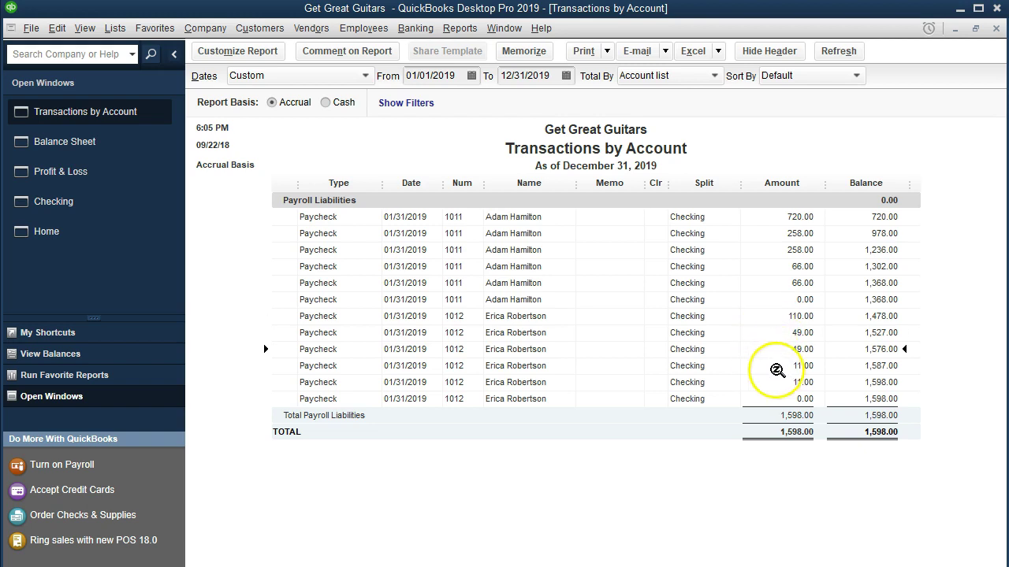
pyautogui.click(768, 386)
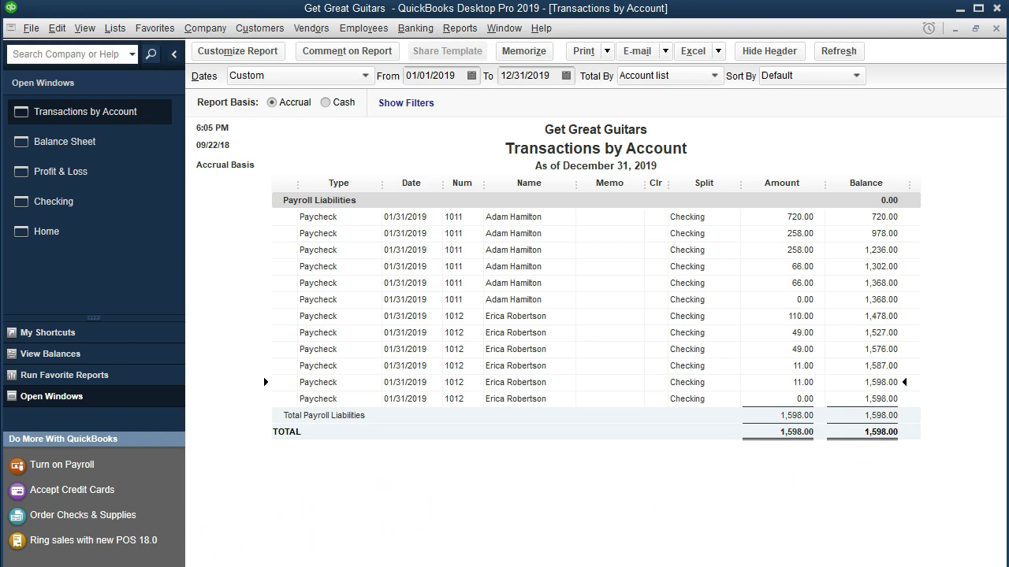
pyautogui.click(996, 29)
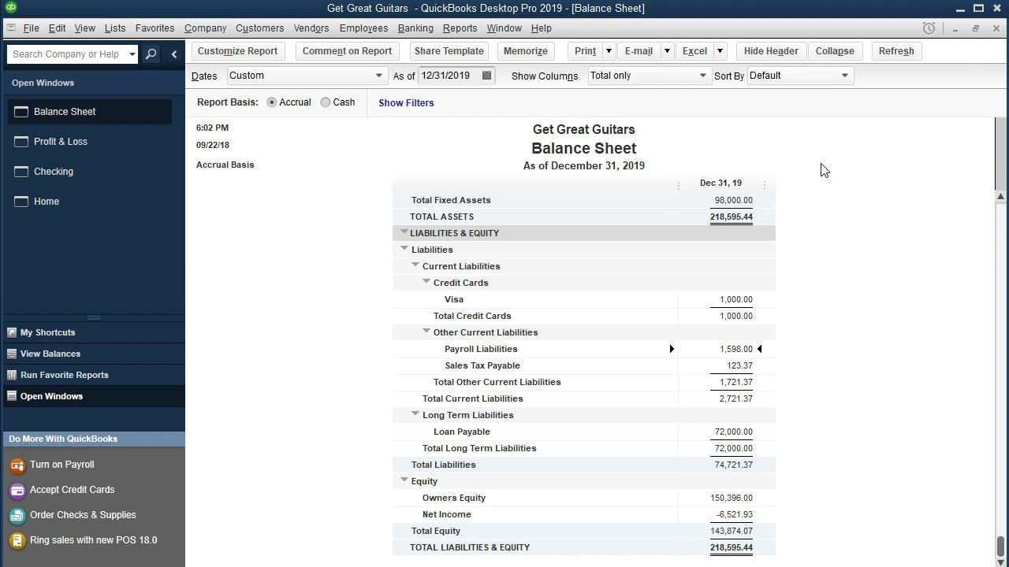
# Review the Checking and Payroll Liabilities balances on the balance sheet
pyautogui.scroll(5, 816, 205)
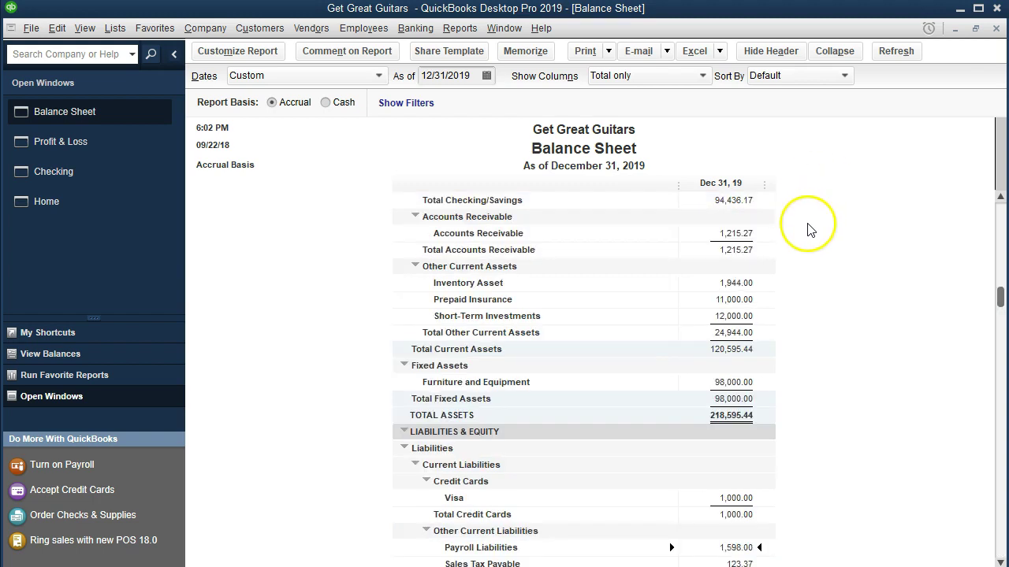
pyautogui.click(729, 252)
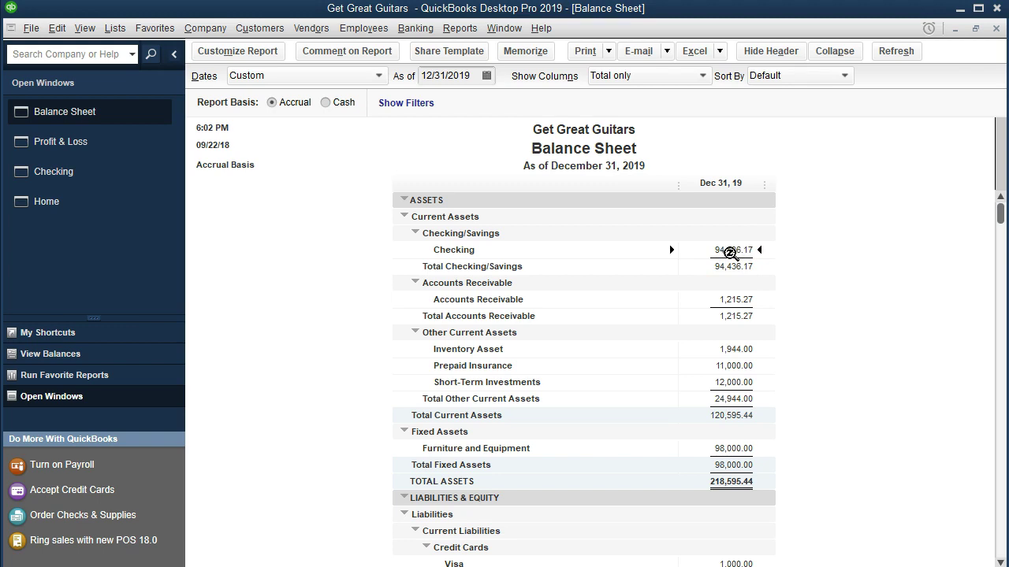
pyautogui.doubleClick(729, 252)
pyautogui.click(670, 274)
pyautogui.scroll(-1, 691, 368)
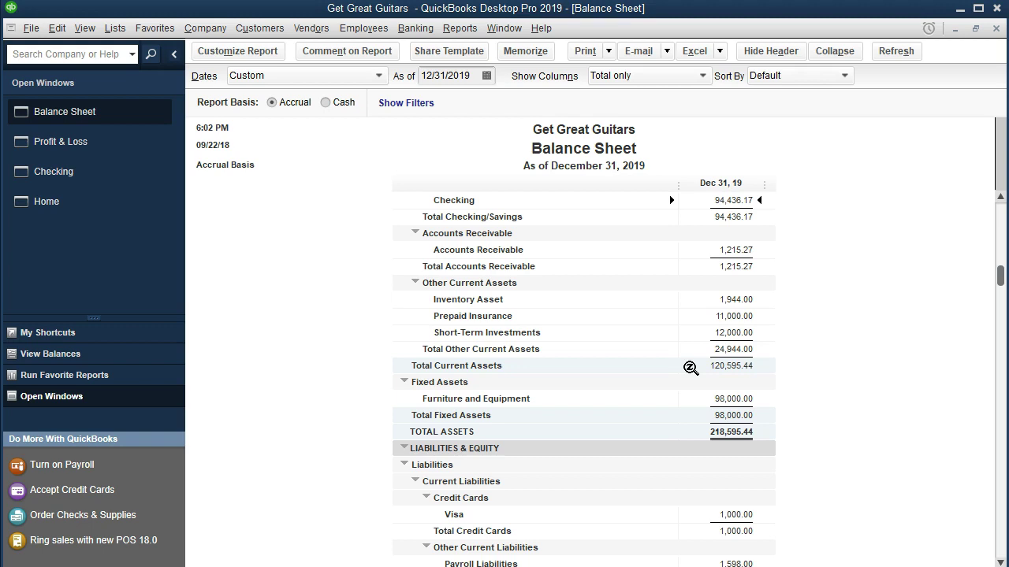
pyautogui.scroll(1, 691, 368)
pyautogui.click(722, 250)
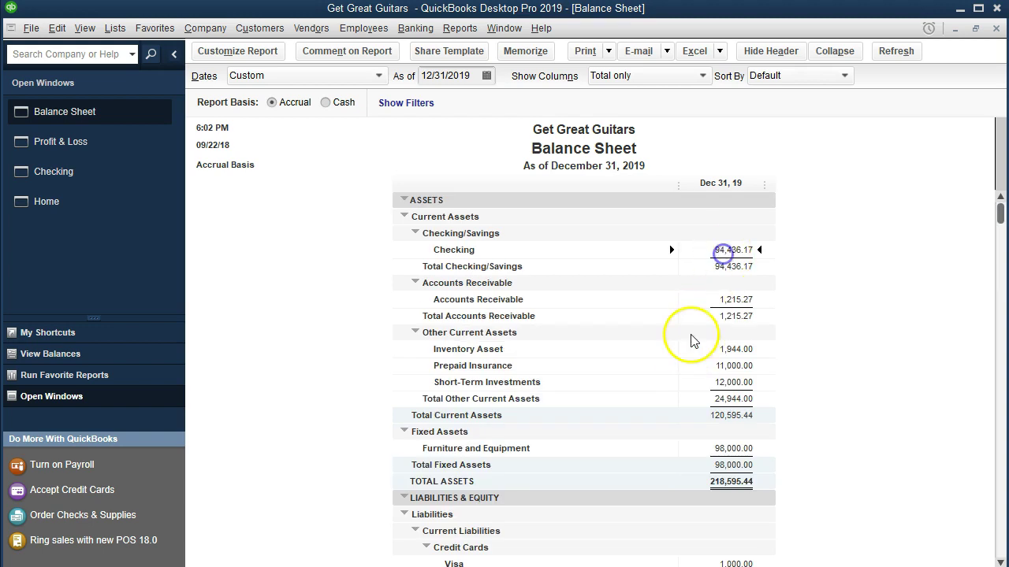
pyautogui.scroll(-4, 693, 340)
pyautogui.click(700, 363)
pyautogui.click(731, 417)
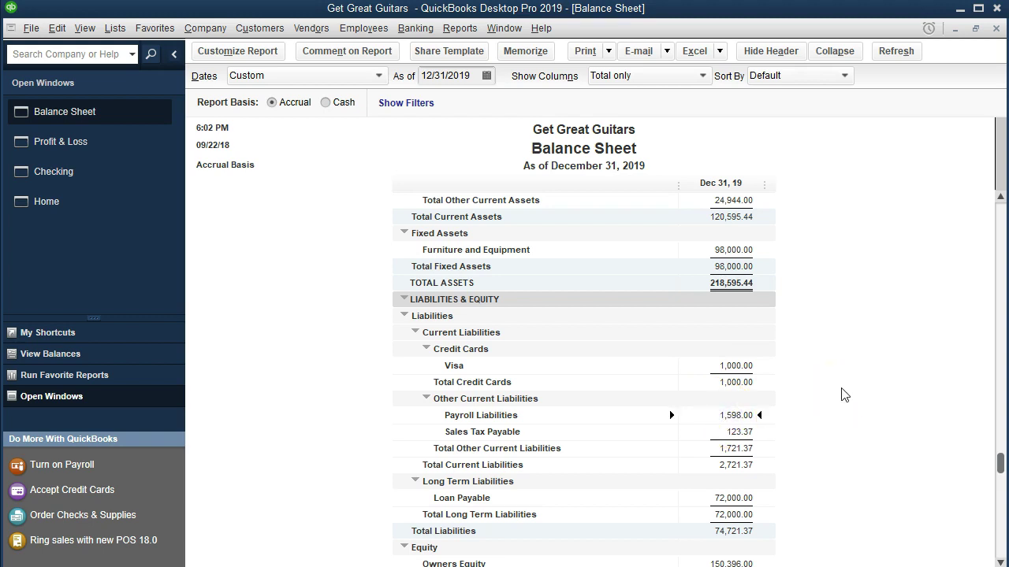